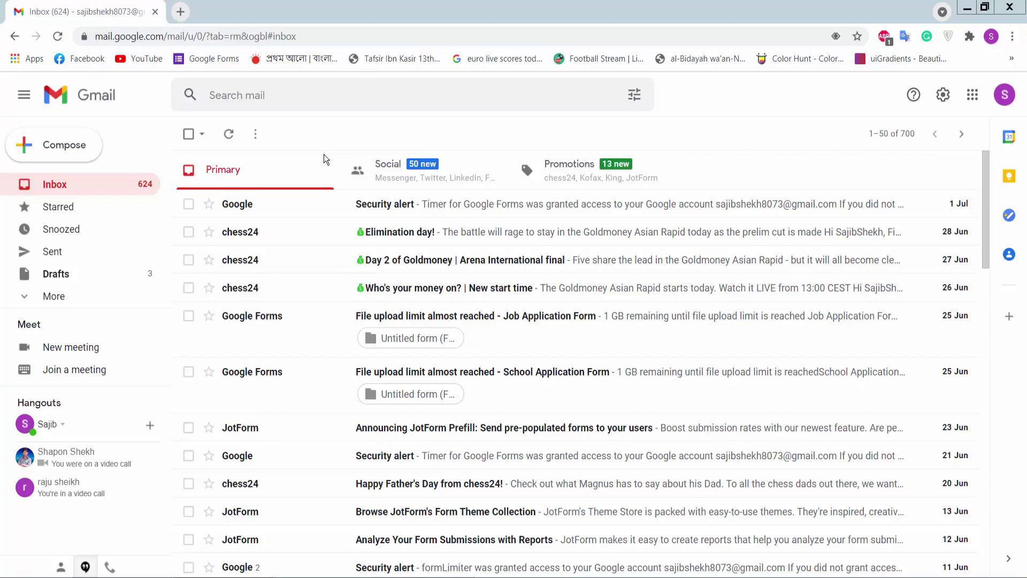
Step: Open the Google apps launcher in Gmail and scroll down to the Forms app
click(973, 95)
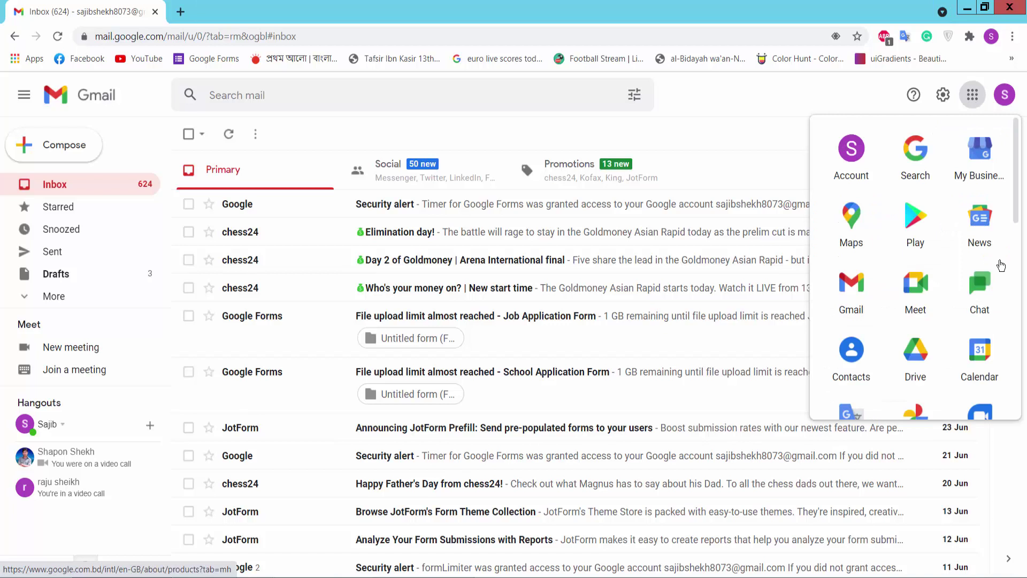
scroll(915, 270, down, 10)
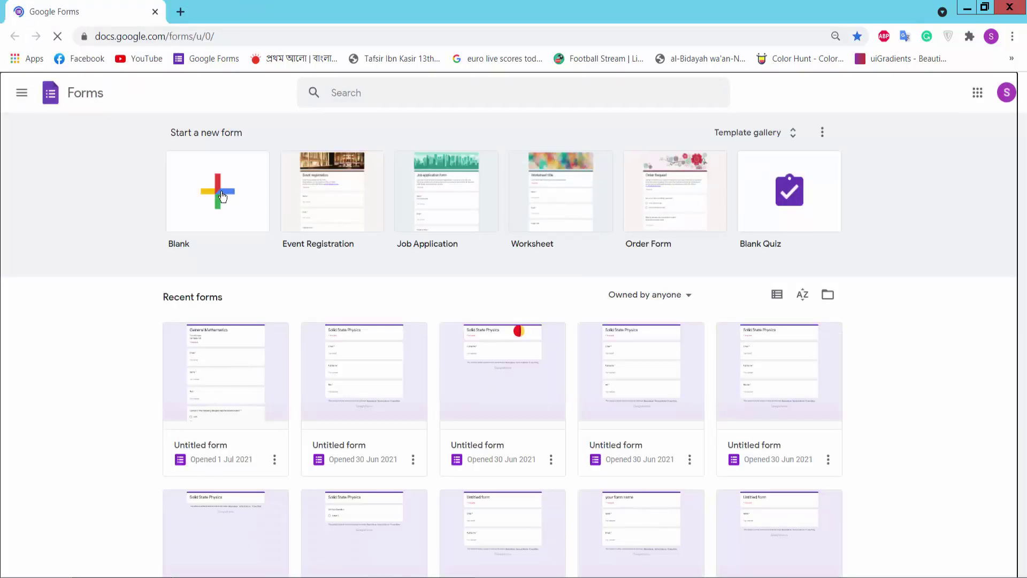
Step: Start a blank form and paste 'Donation Form' from the notes as its title
click(222, 192)
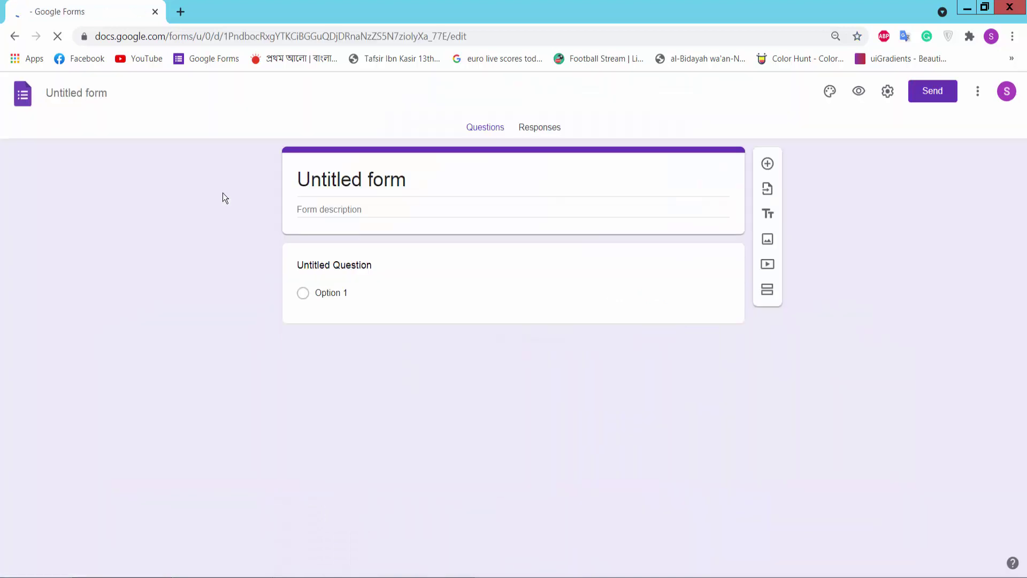
key(ctrl+plus)
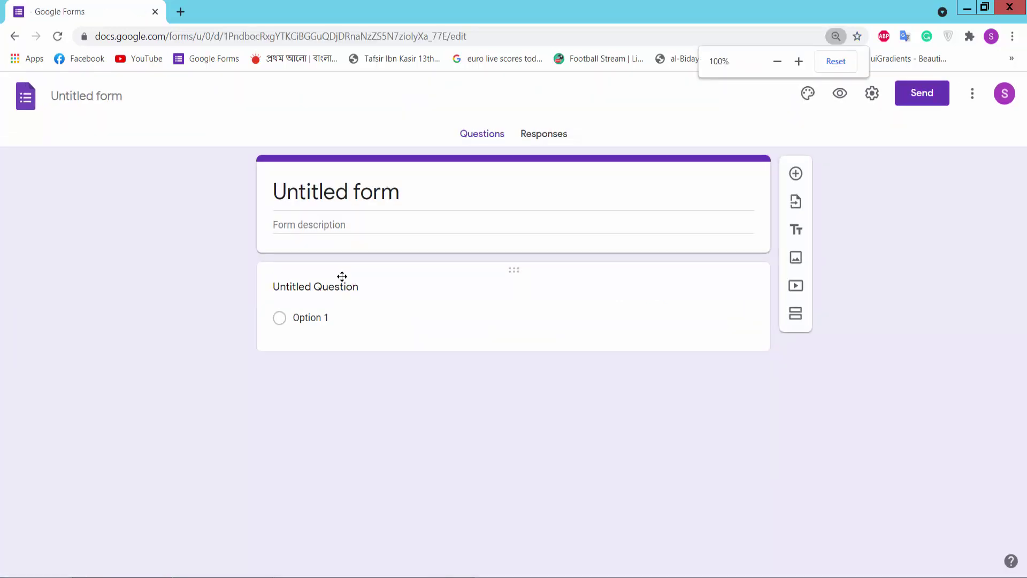
key(alt+Tab)
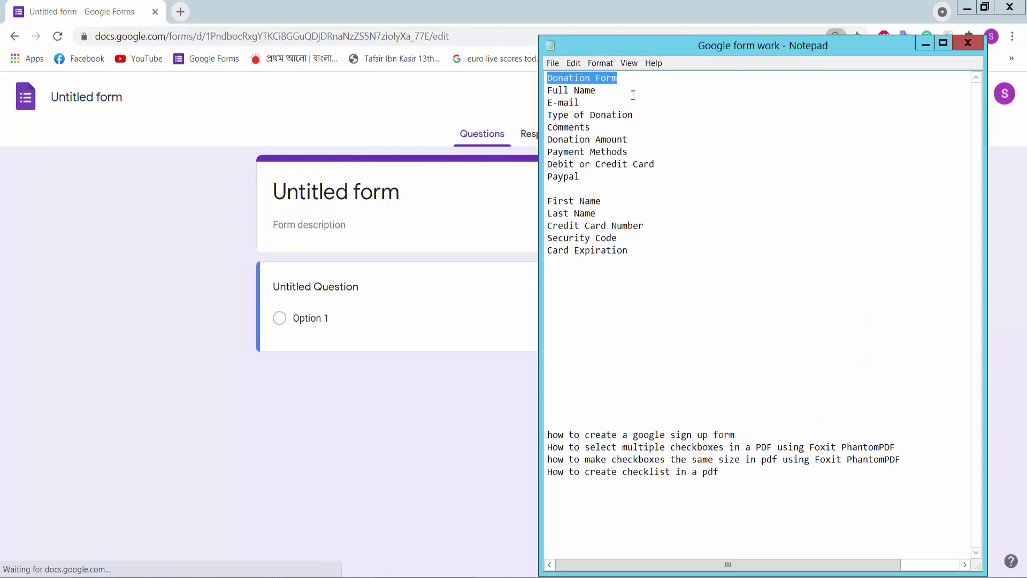
click(323, 203)
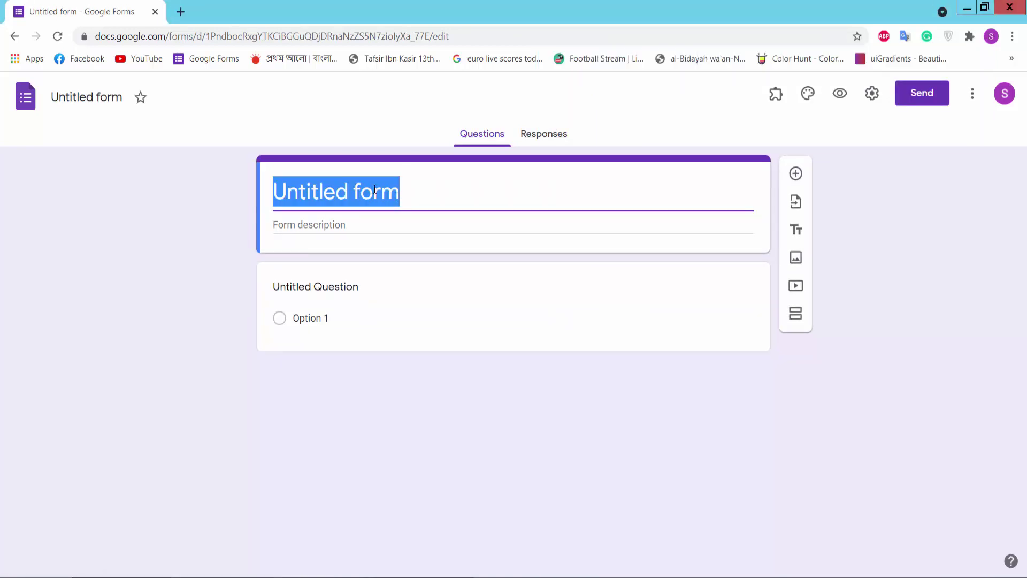
text(Donation Form)
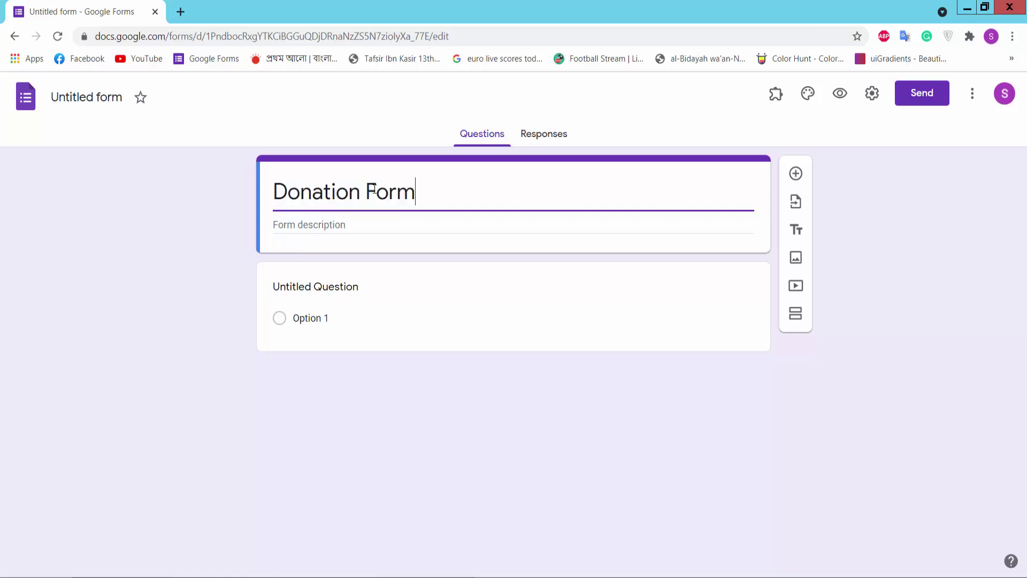
Step: Title the first question 'Full Name' from the notes, set it to Short answer and Required
click(341, 227)
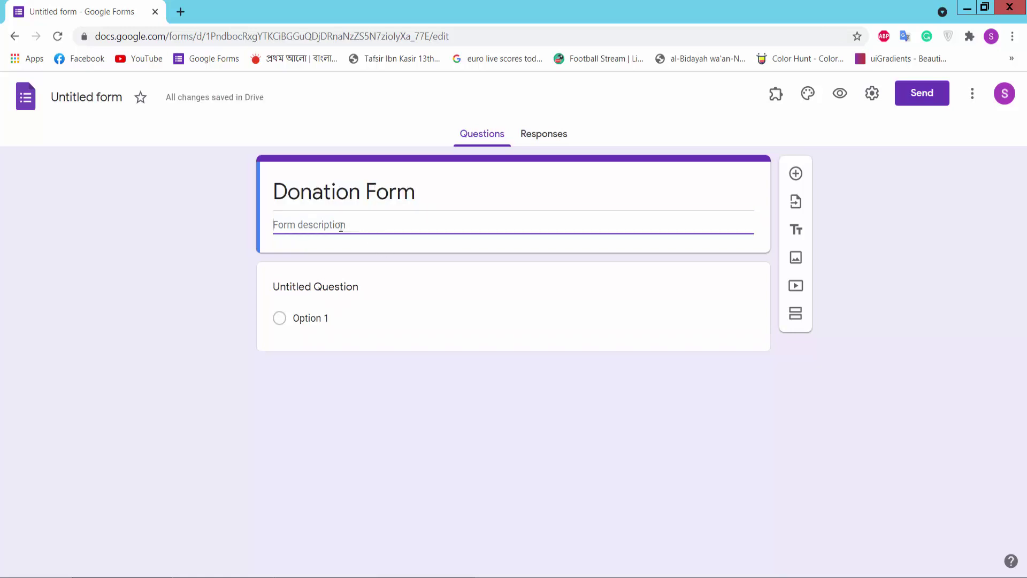
click(331, 288)
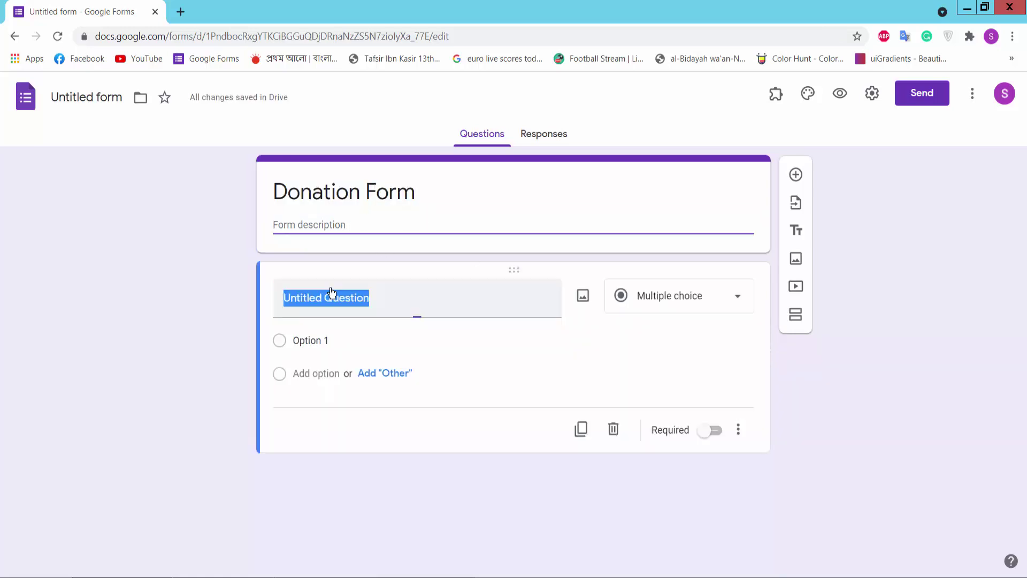
key(alt+Tab)
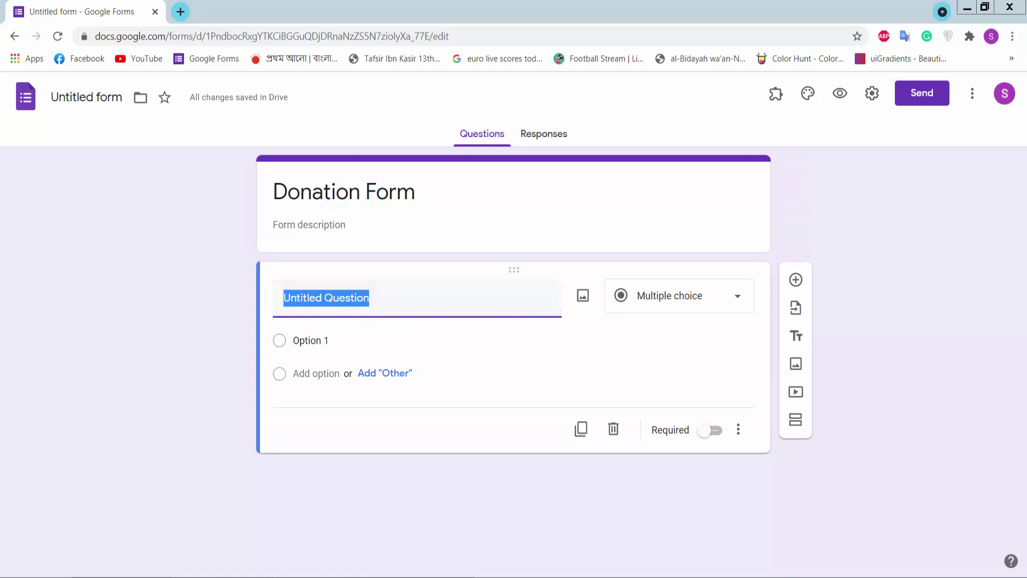
drag(597, 91, 540, 91)
key(ctrl+c)
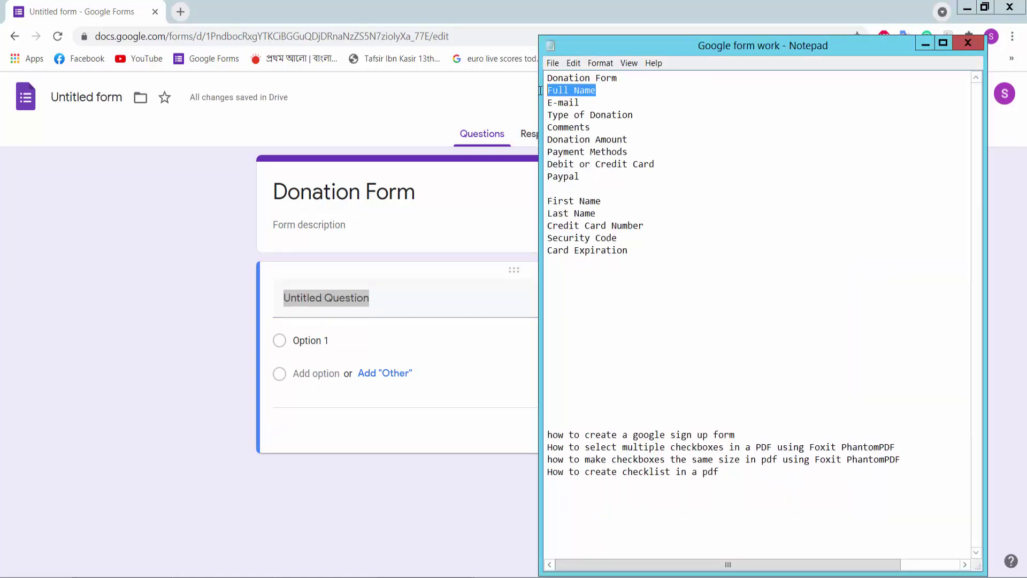
key(alt+Tab)
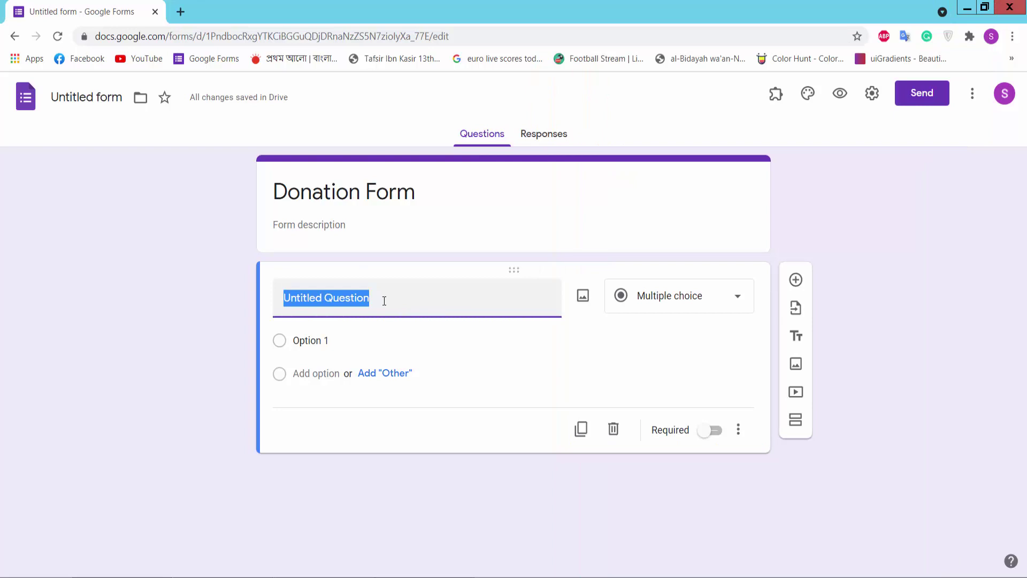
key(ctrl+v)
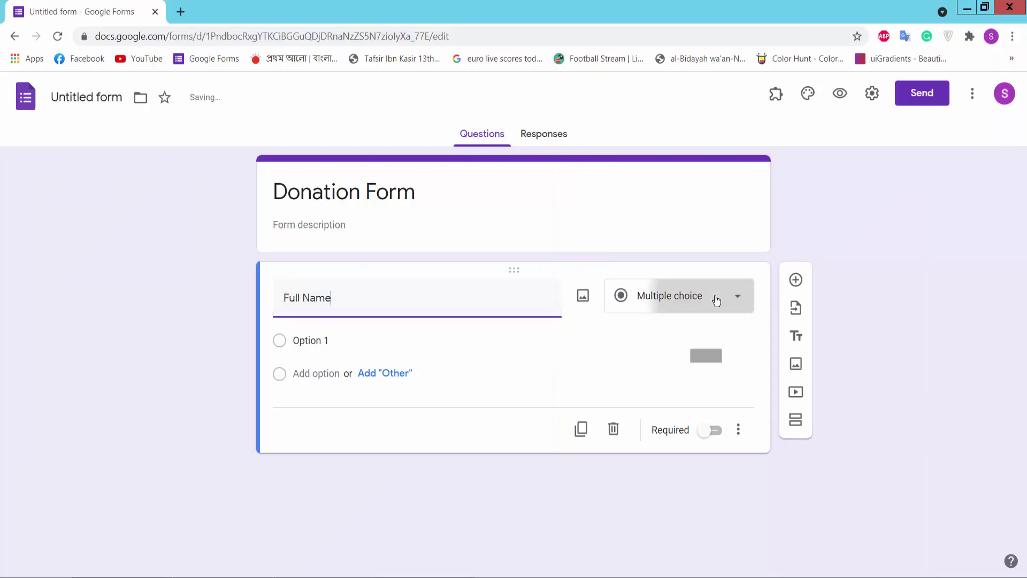
click(713, 297)
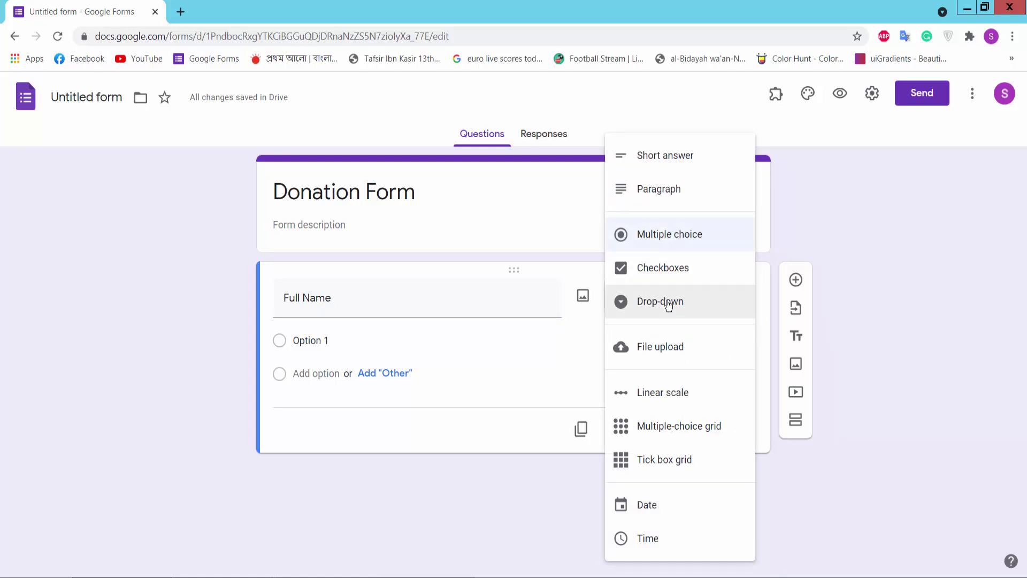
click(681, 157)
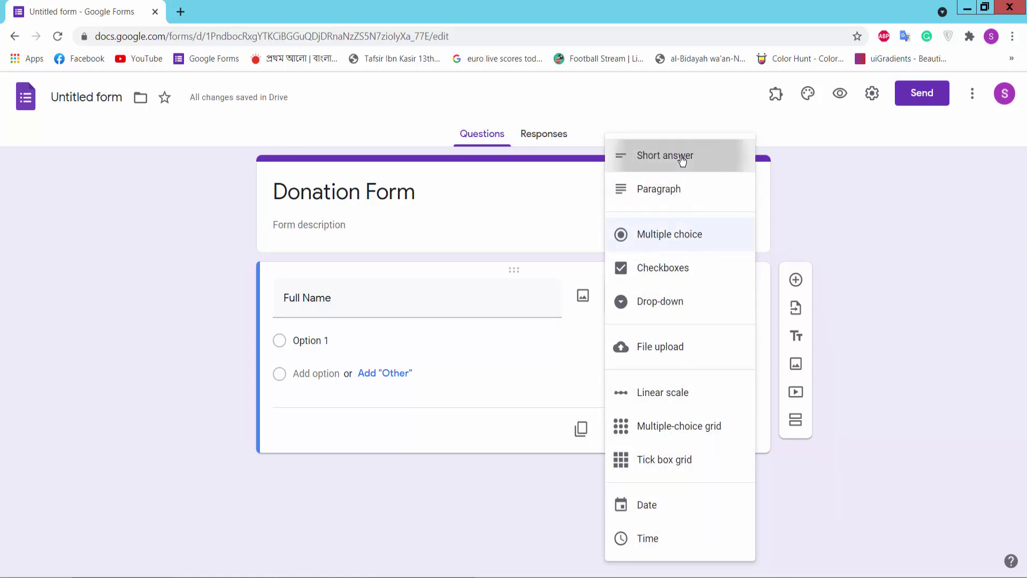
click(712, 411)
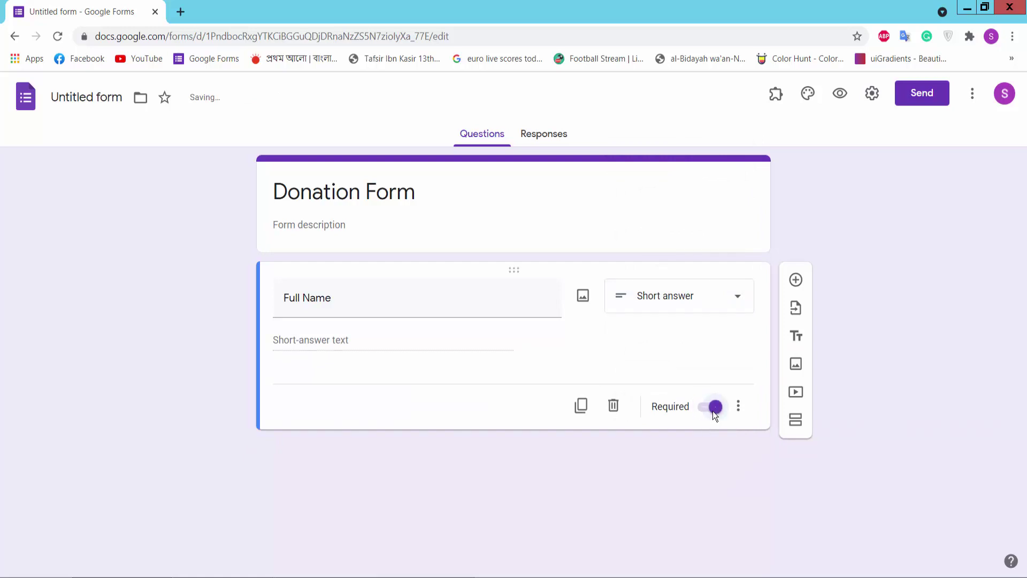
Step: Add a required short-answer question titled 'E-mail'
click(796, 281)
key(alt+Tab)
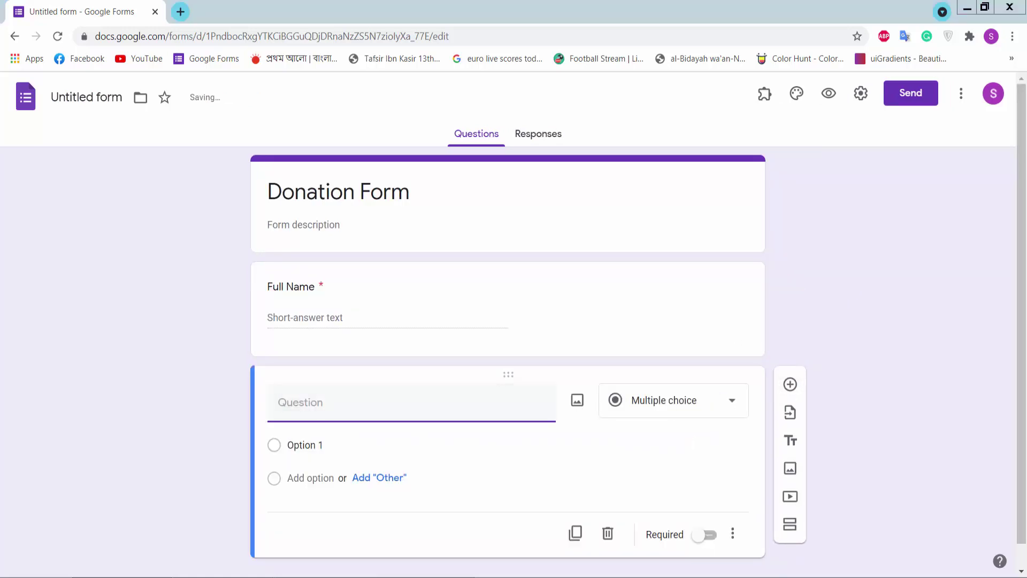
drag(611, 103, 527, 104)
key(ctrl+c)
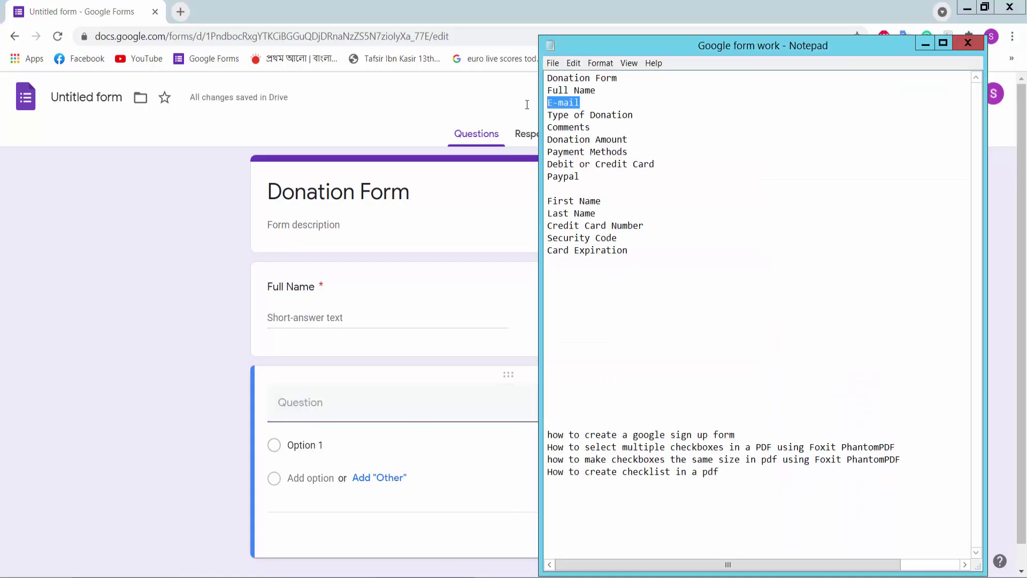
click(330, 402)
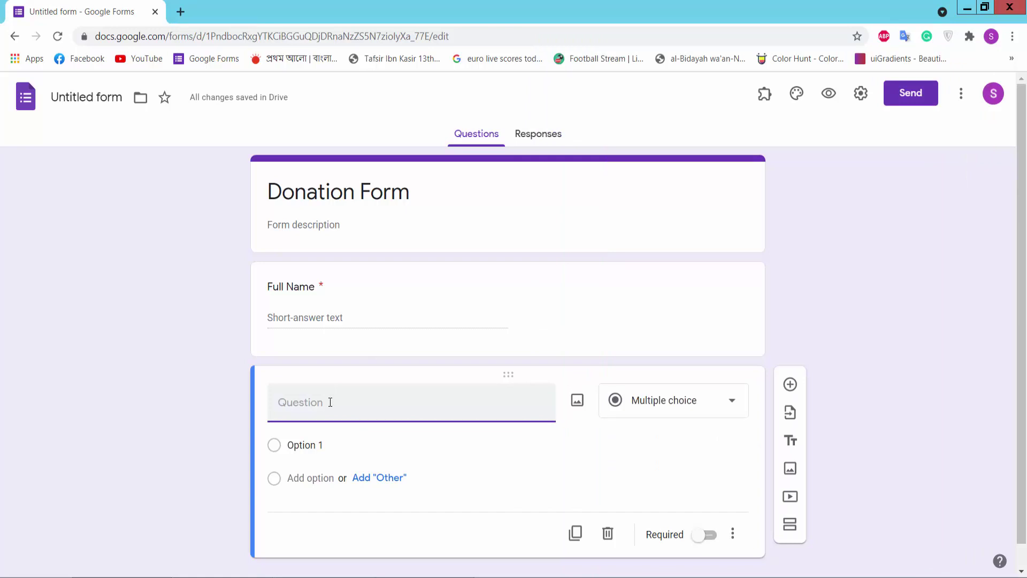
key(ctrl+v)
click(682, 407)
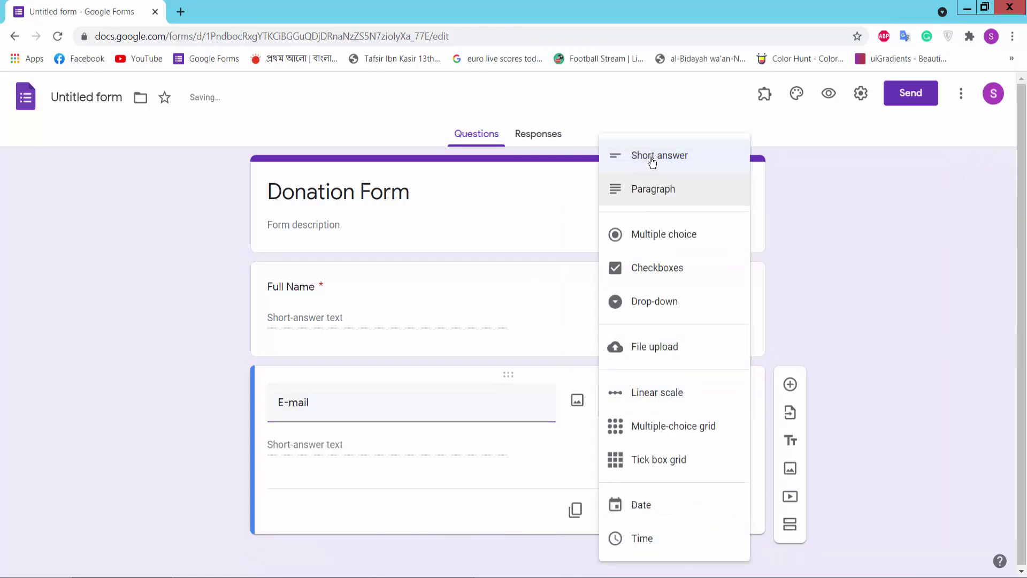
click(652, 161)
click(710, 511)
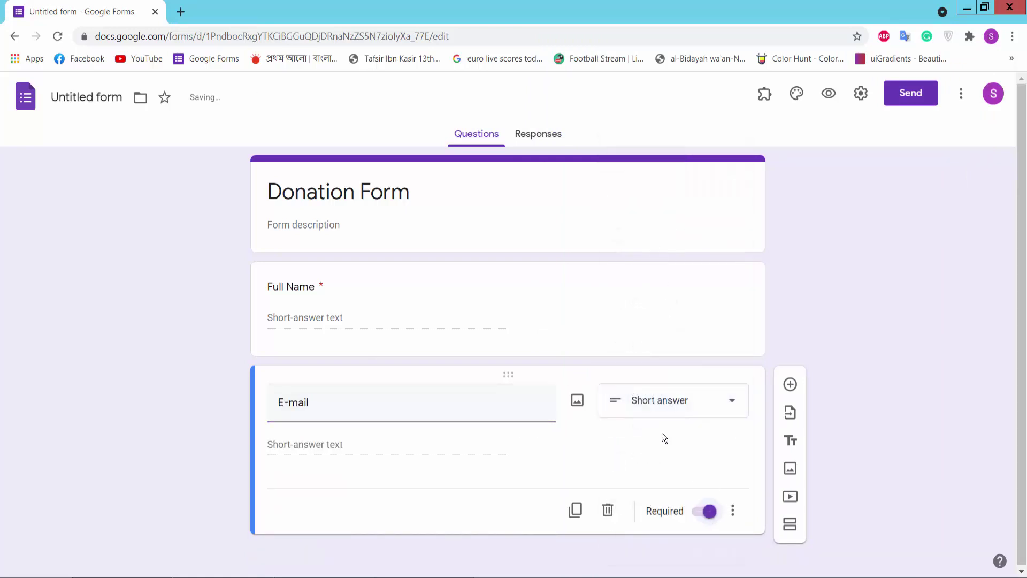
Step: Add a required short-answer question titled 'Type of Donation'
click(790, 383)
key(alt+Tab)
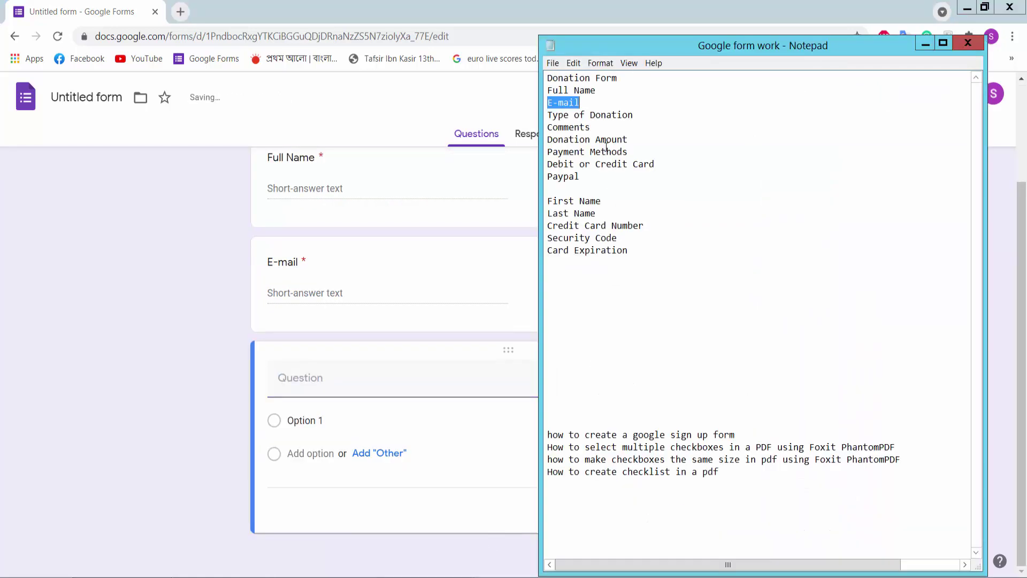
drag(642, 114, 543, 115)
key(ctrl+c)
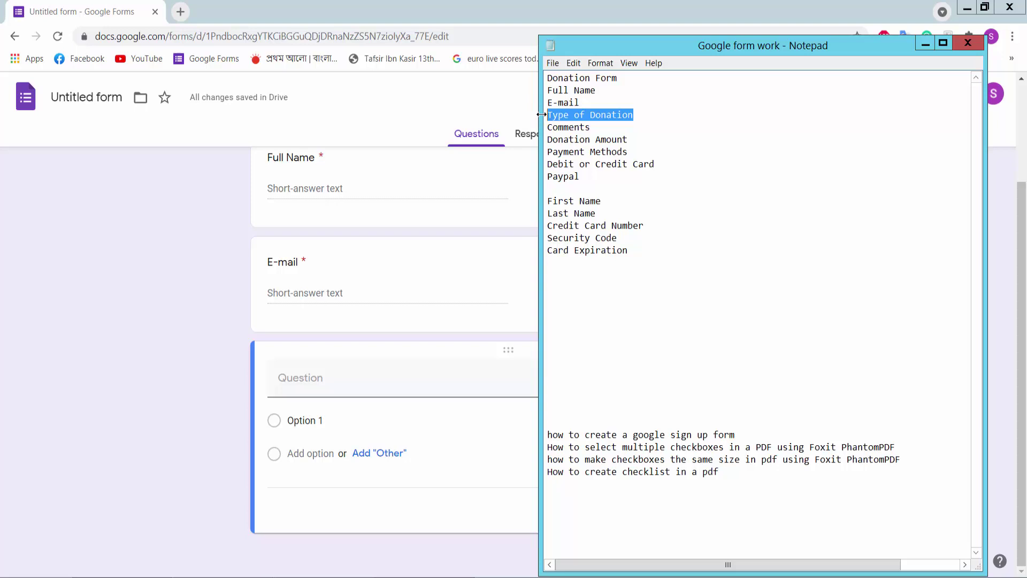
click(364, 385)
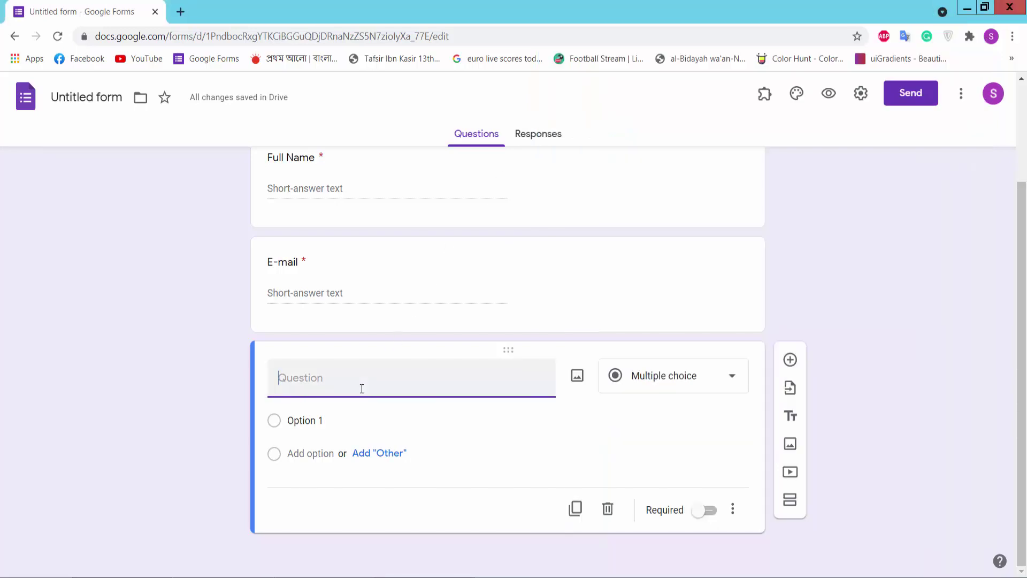
key(ctrl+v)
click(707, 381)
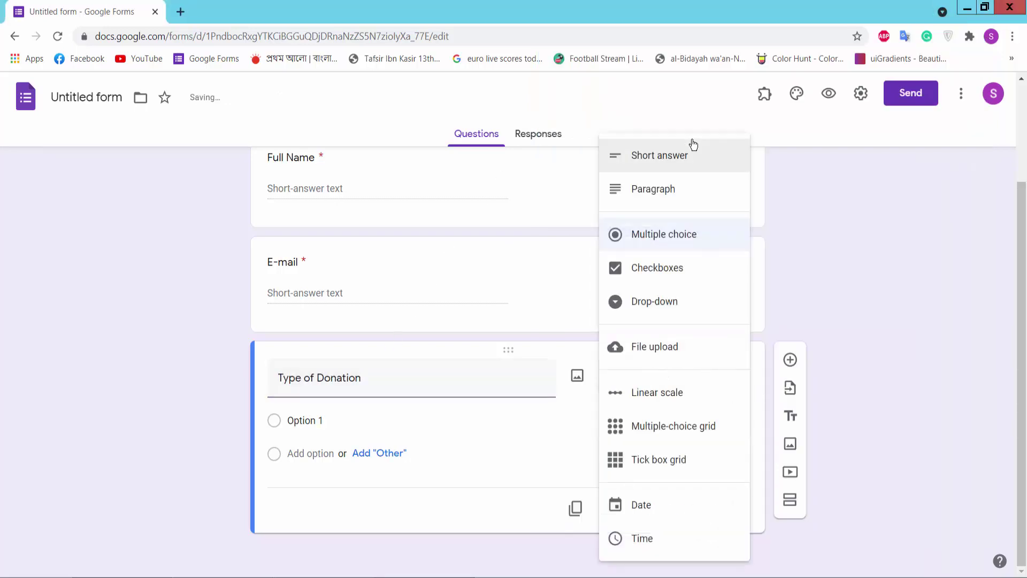
click(694, 145)
click(704, 510)
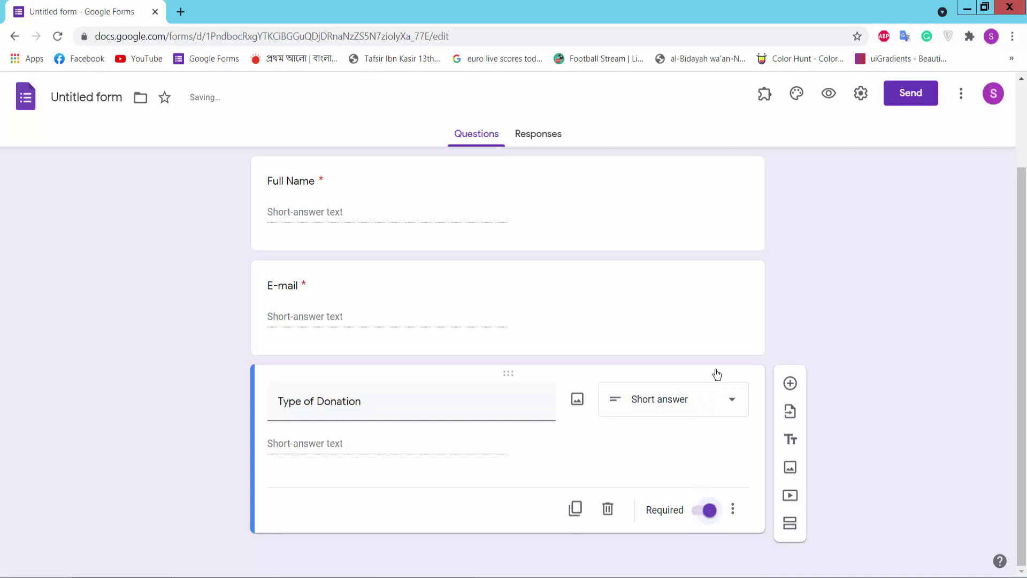
Step: Add a new blank question and select the 'Comments' line in the notes
click(791, 383)
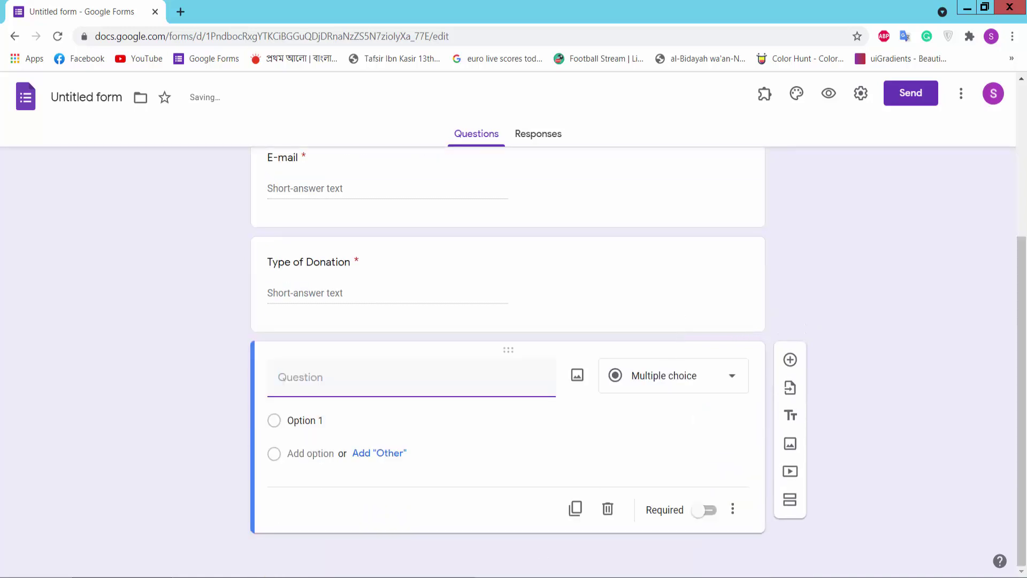
key(alt+Tab)
drag(591, 127, 535, 116)
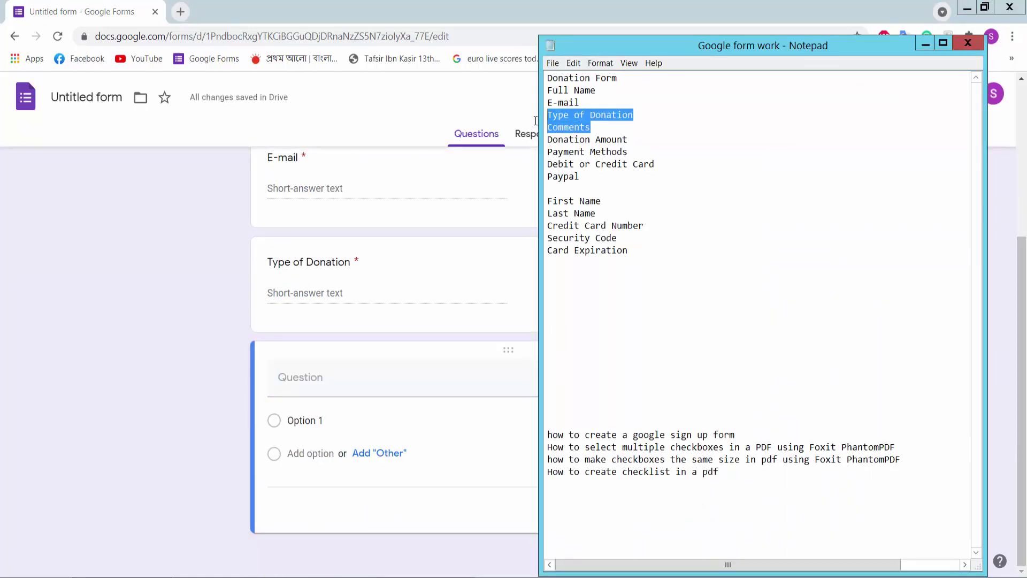
click(535, 121)
key(alt+Tab)
drag(605, 130, 541, 128)
key(ctrl+c)
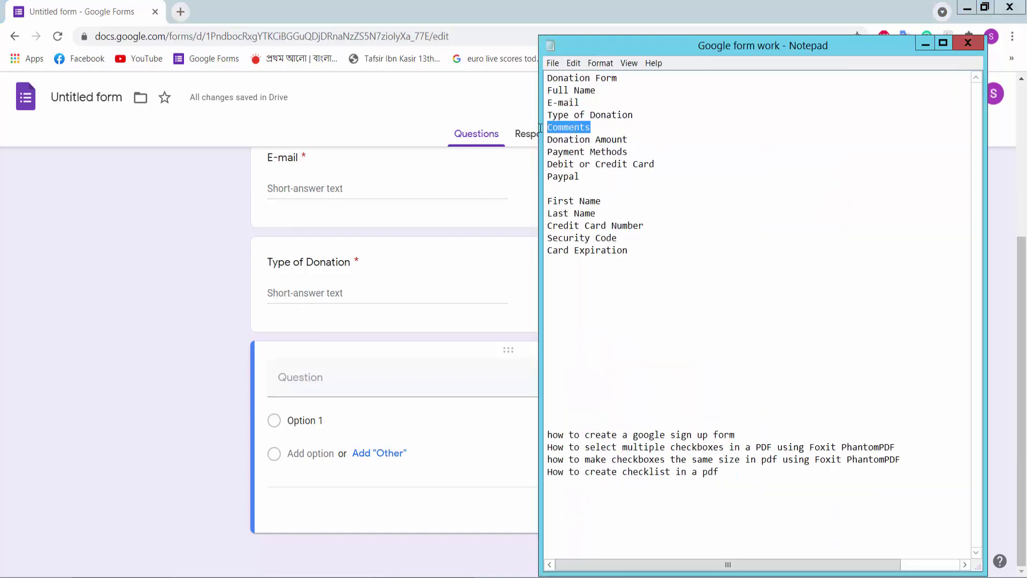
Step: Make the new question a required Paragraph question titled 'Comments'
click(342, 377)
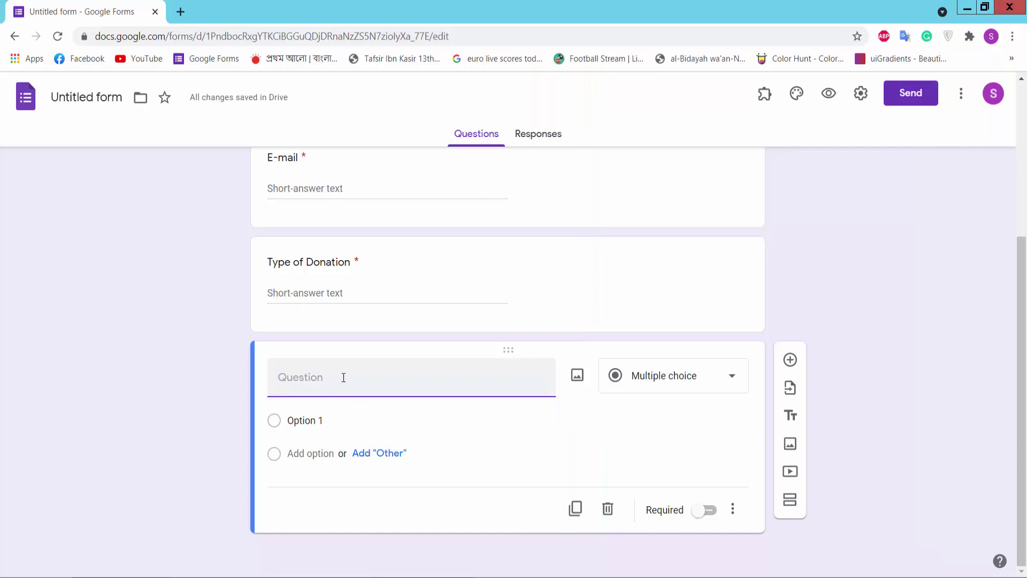
key(ctrl+v)
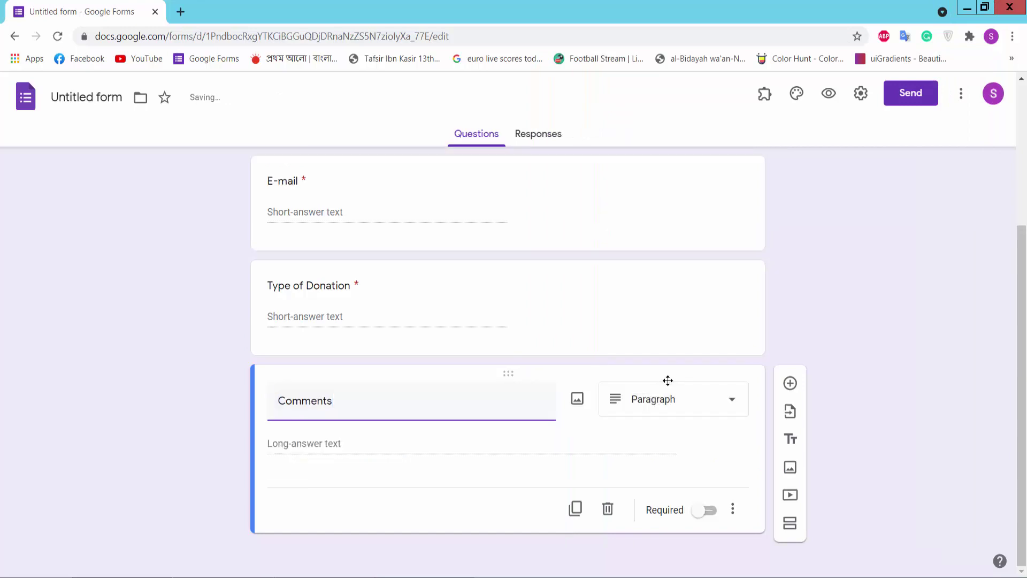
click(697, 412)
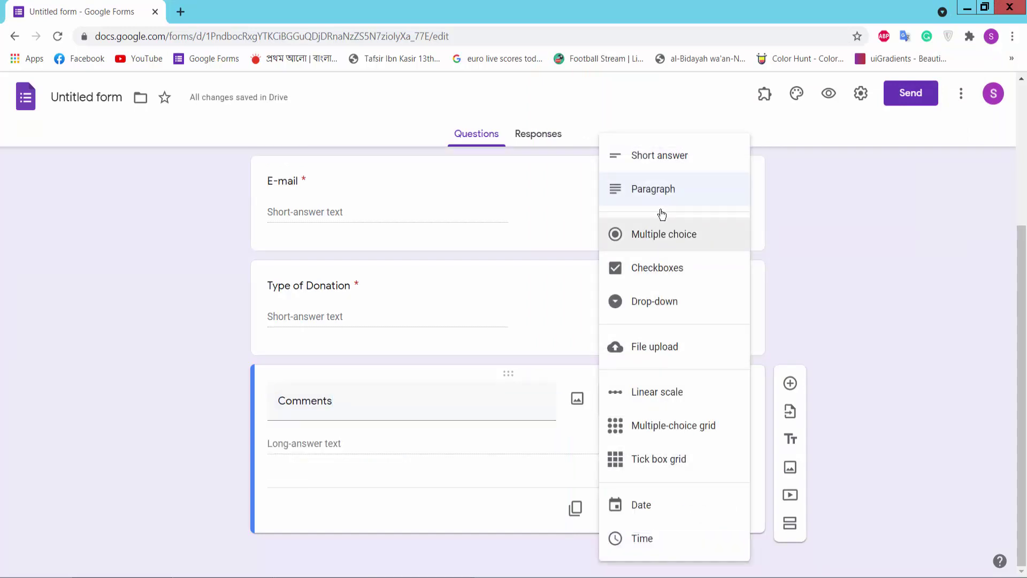
click(665, 193)
click(705, 512)
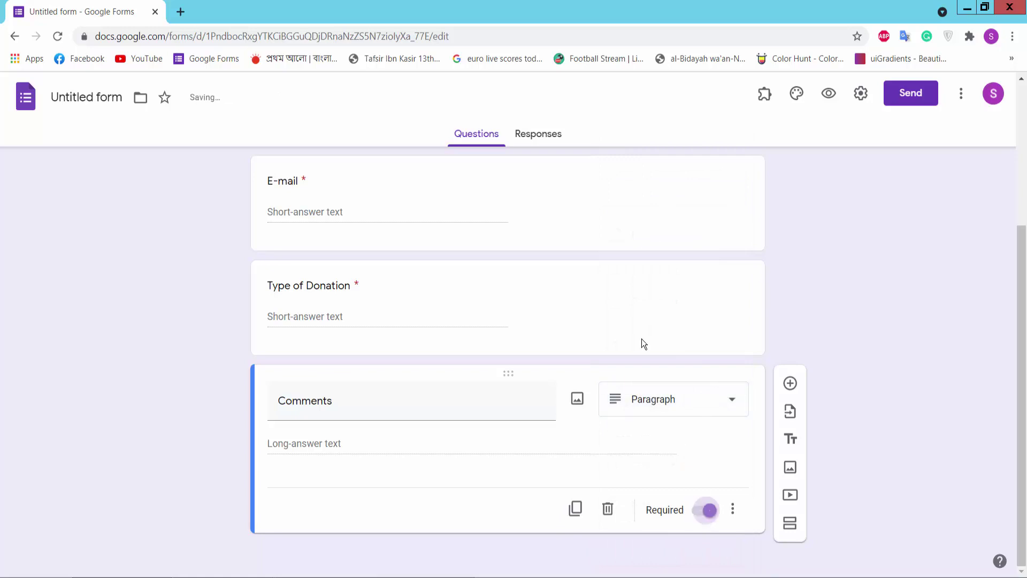
Step: Add a short-answer question titled 'Donation Amount' below Comments
click(790, 386)
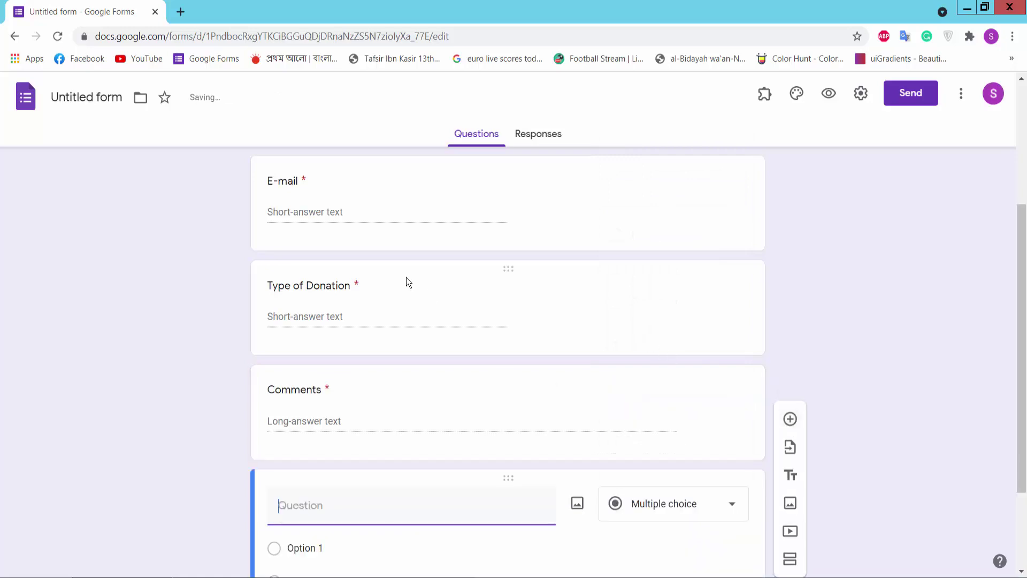
key(alt+Tab)
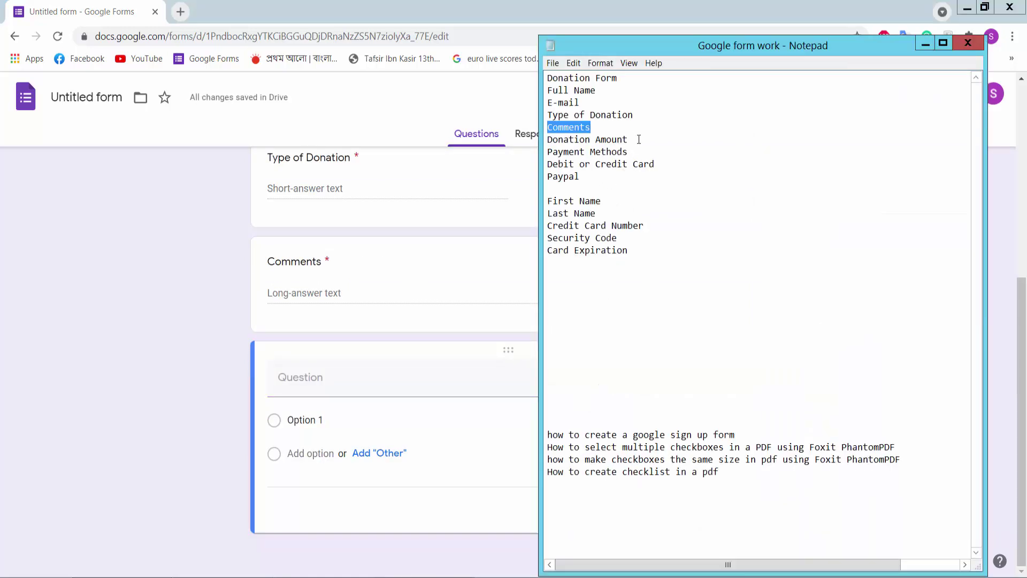
drag(629, 140, 534, 138)
key(ctrl+c)
key(alt+Tab)
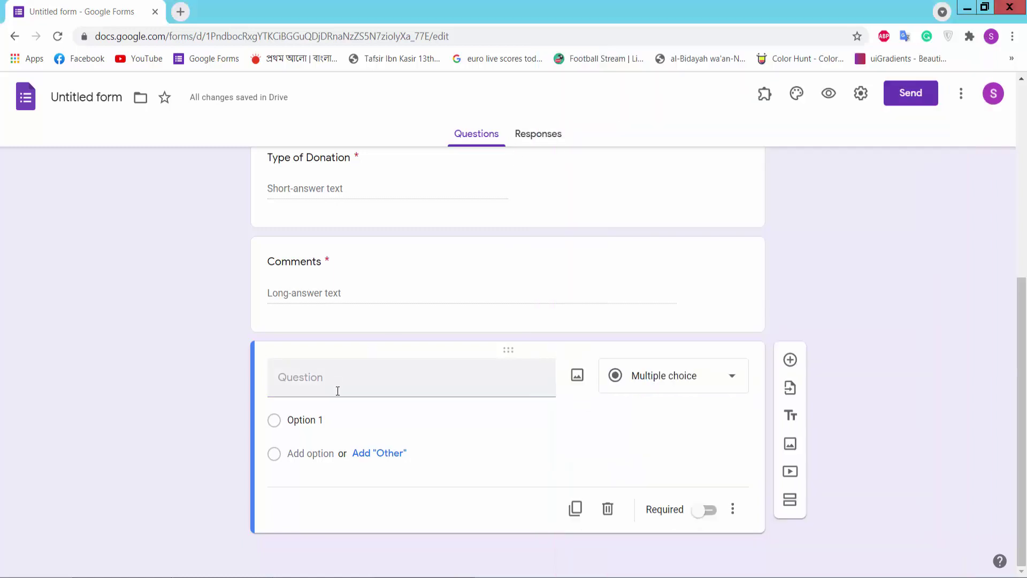
click(337, 386)
key(ctrl+v)
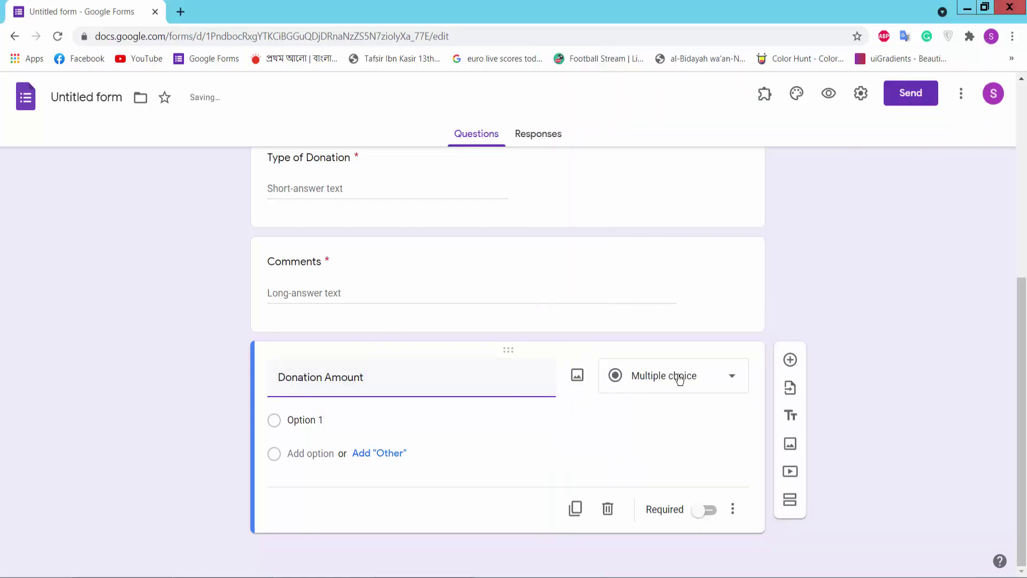
click(679, 377)
click(690, 160)
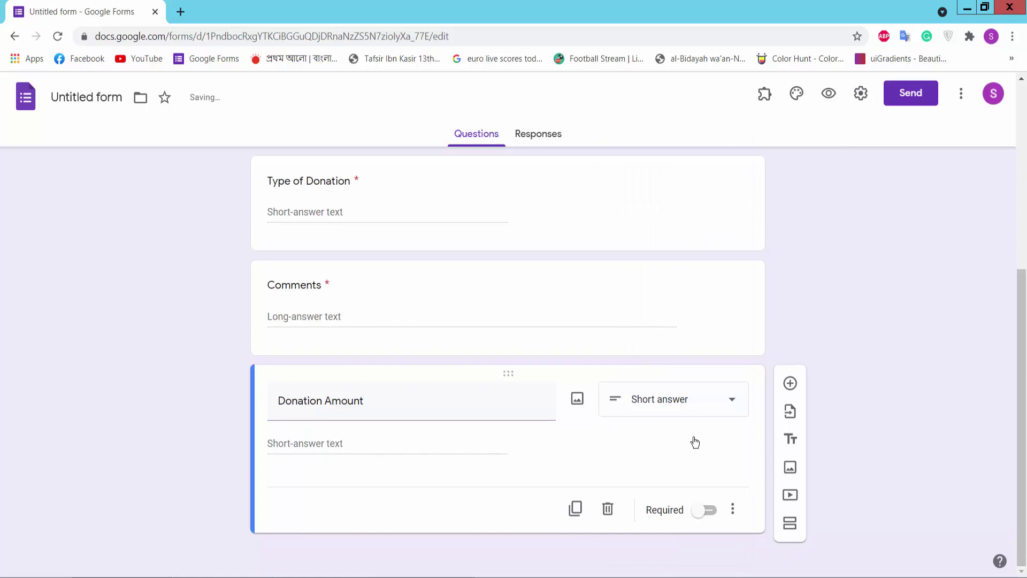
Step: Make Donation Amount required and title the next question 'Payment Methods' as Multiple choice
click(707, 509)
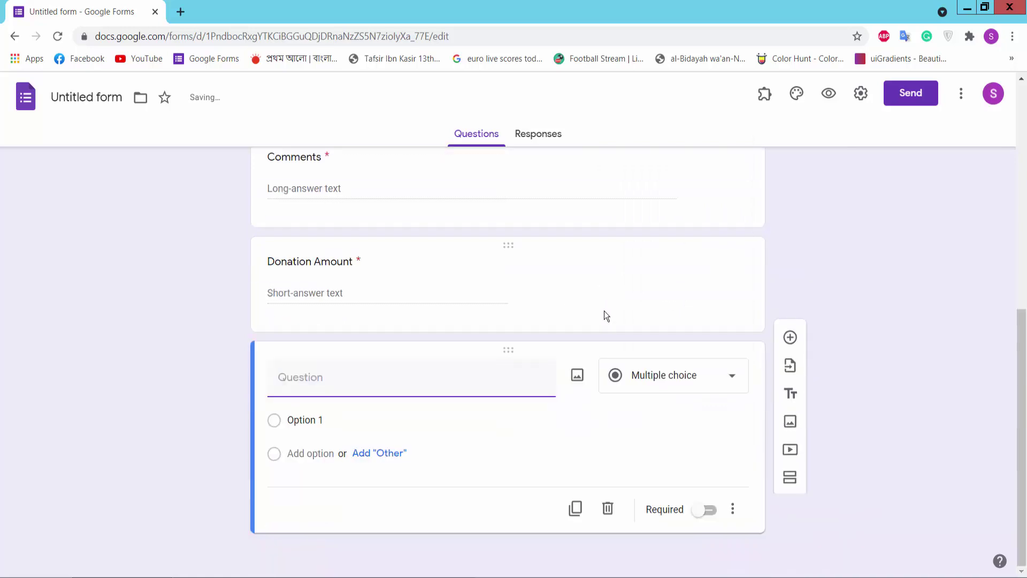
key(alt+Tab)
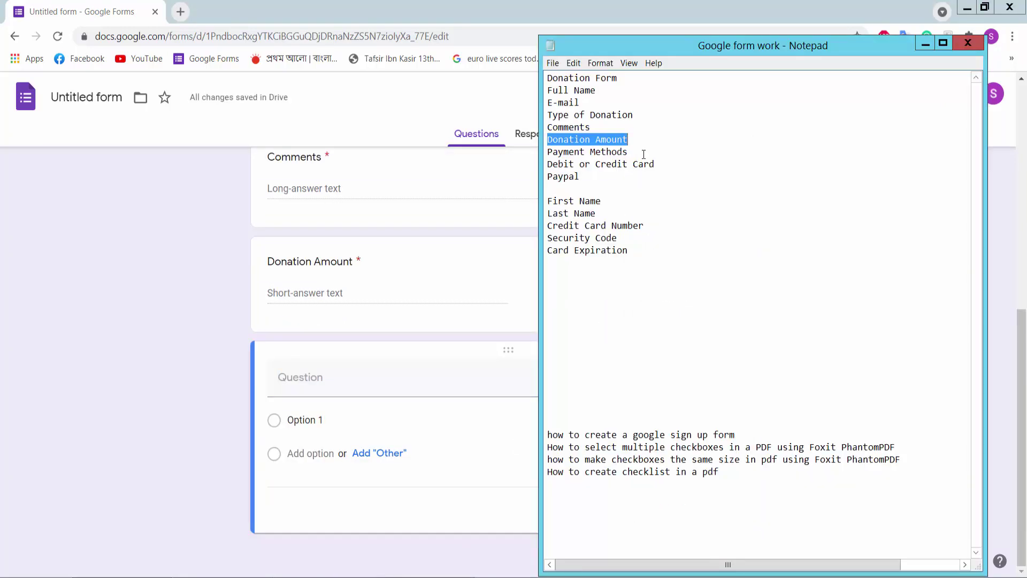
drag(628, 152, 540, 154)
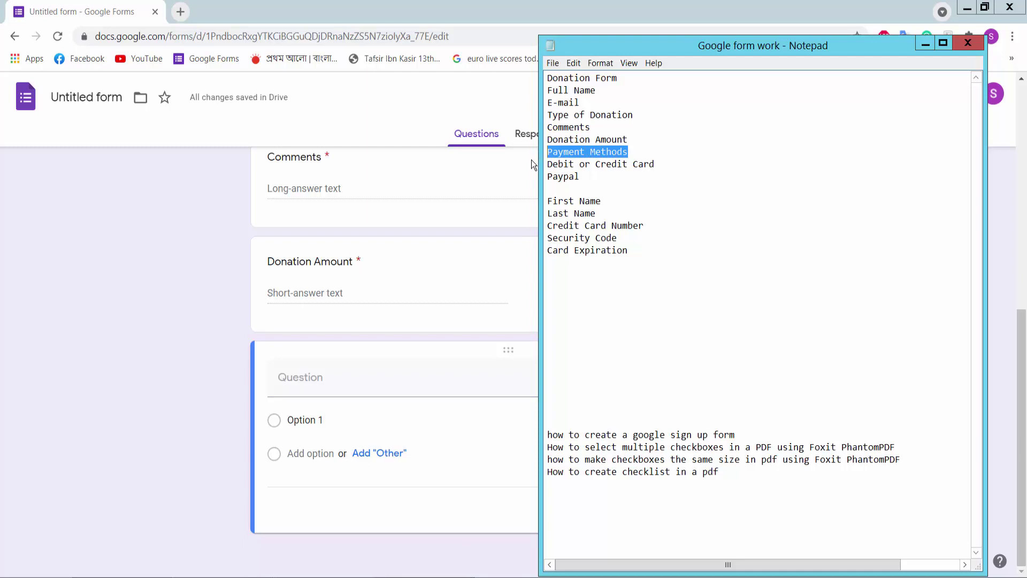
click(313, 383)
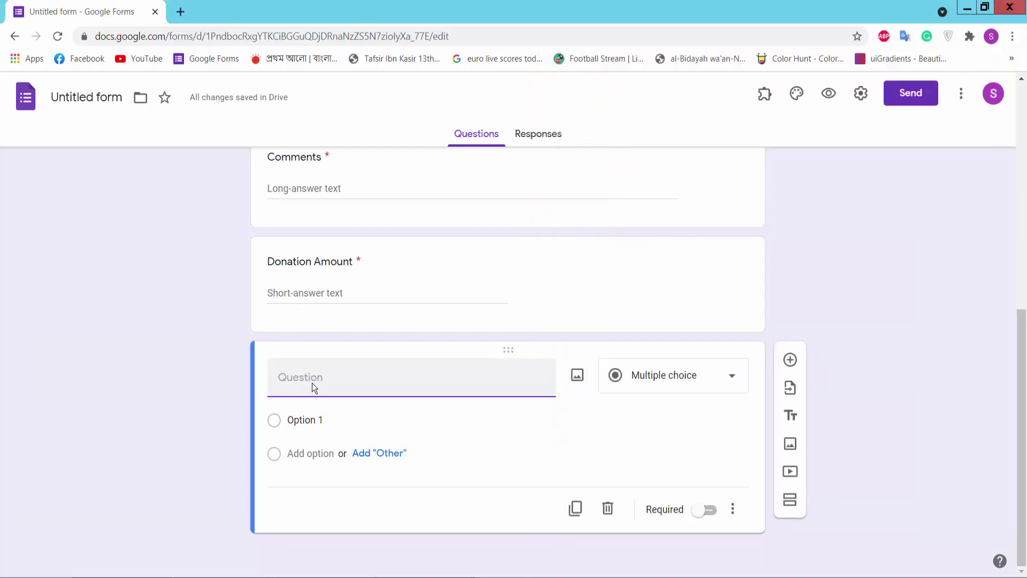
key(ctrl+v)
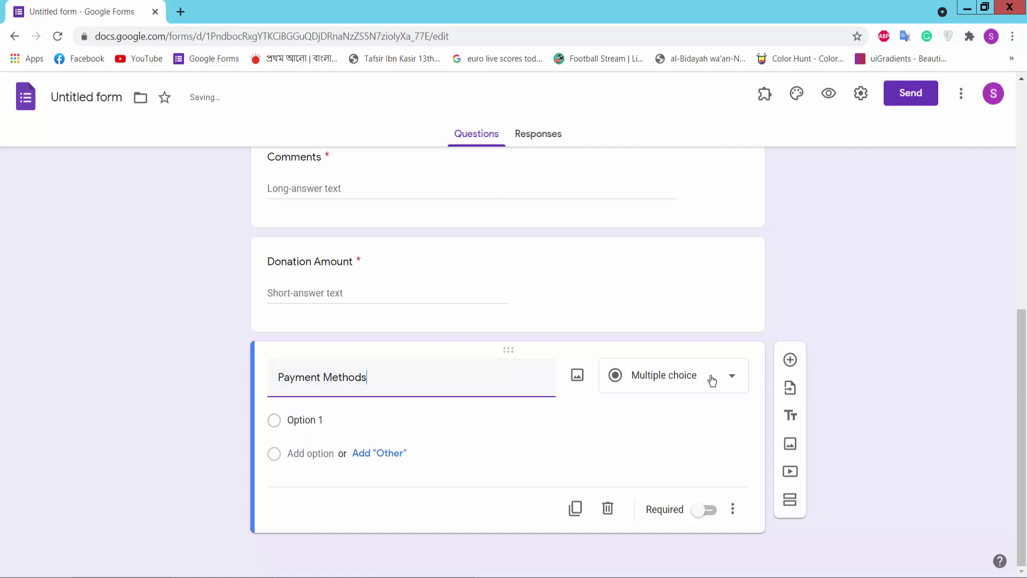
click(680, 382)
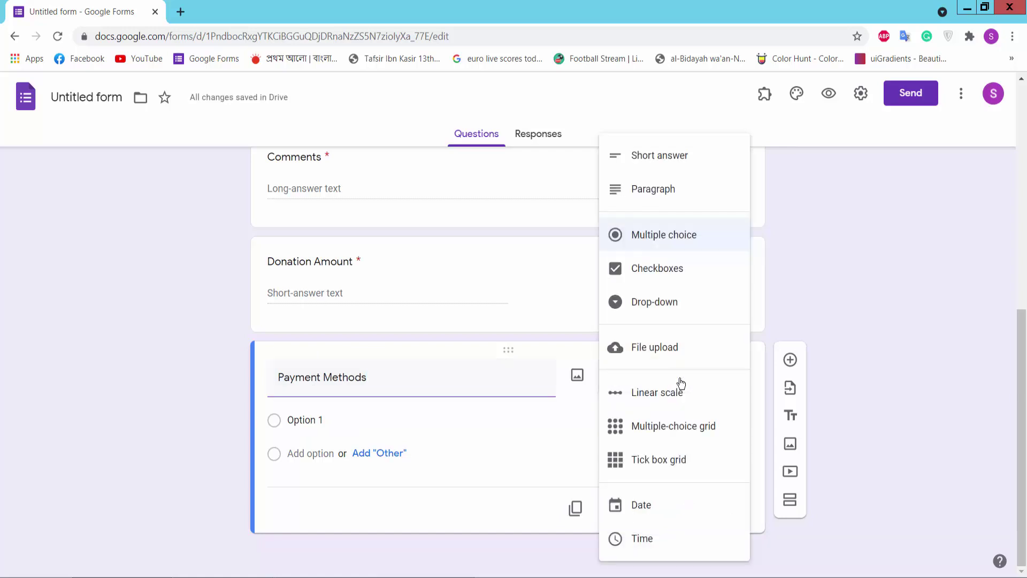
click(672, 236)
Step: Give Payment Methods the options 'Debit or Credit Card' and 'Paypal' and make it required
key(alt+Tab)
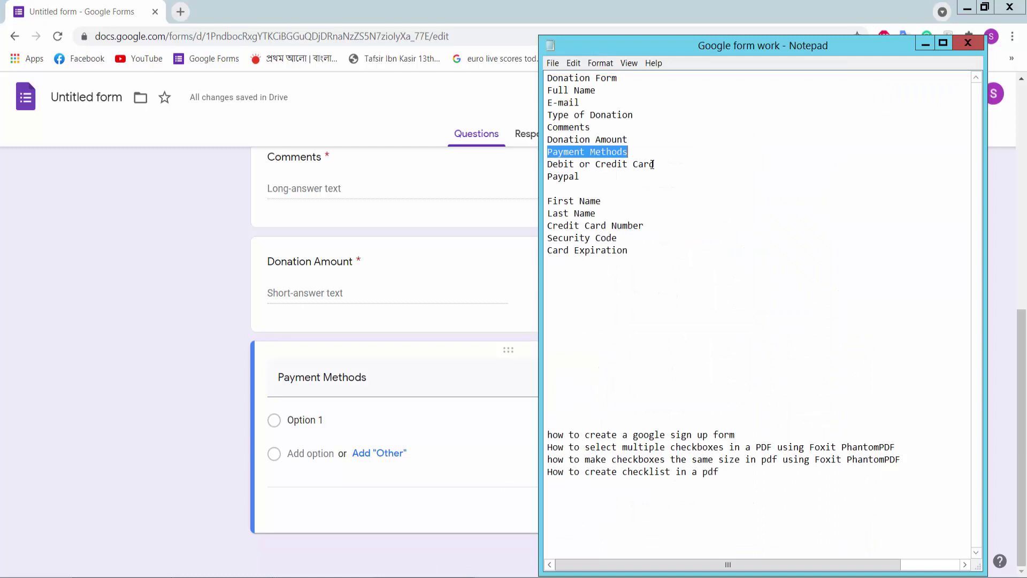
drag(652, 164, 539, 164)
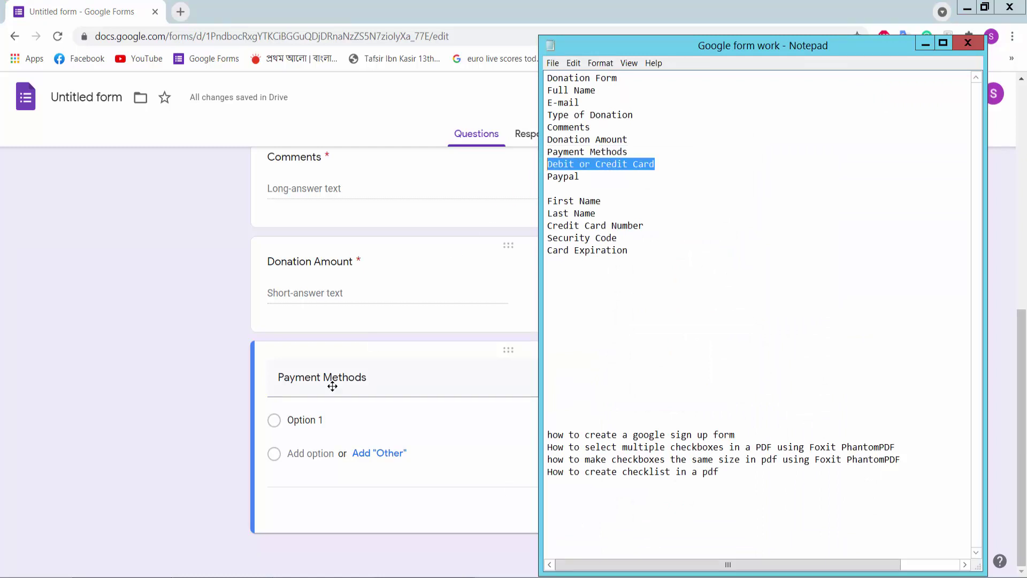
click(294, 420)
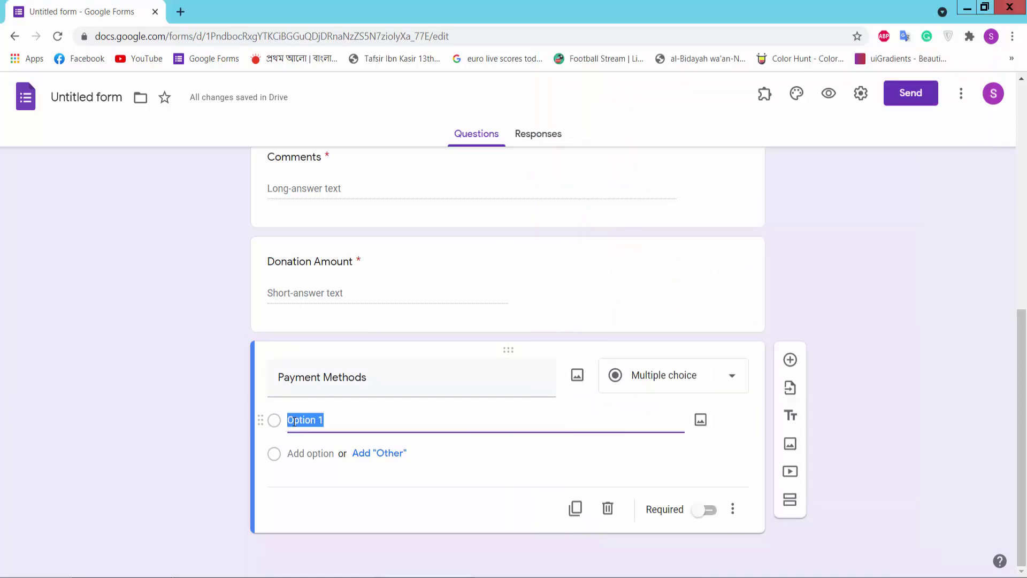
key(ctrl+v)
key(alt+Tab)
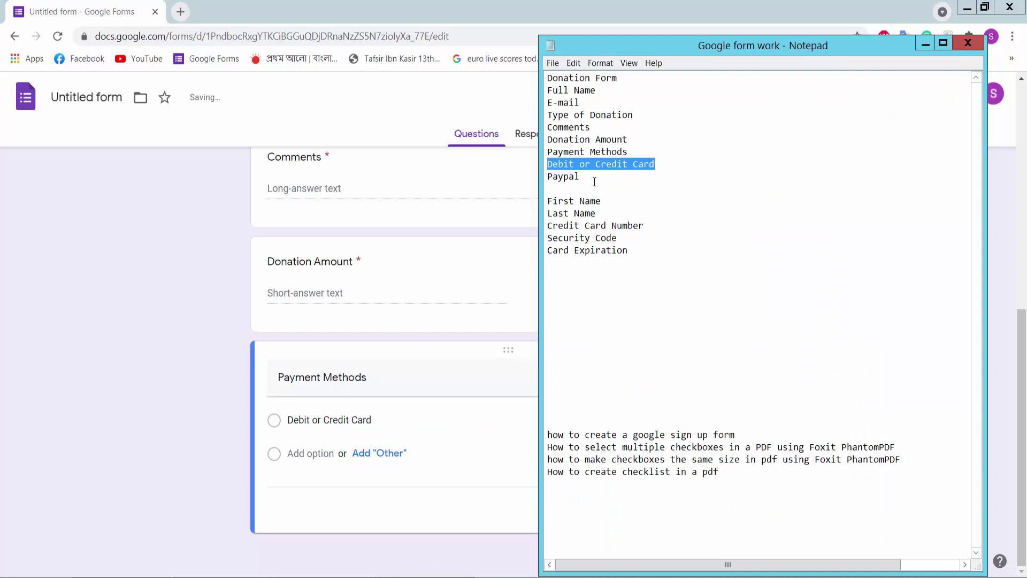
drag(594, 179, 529, 179)
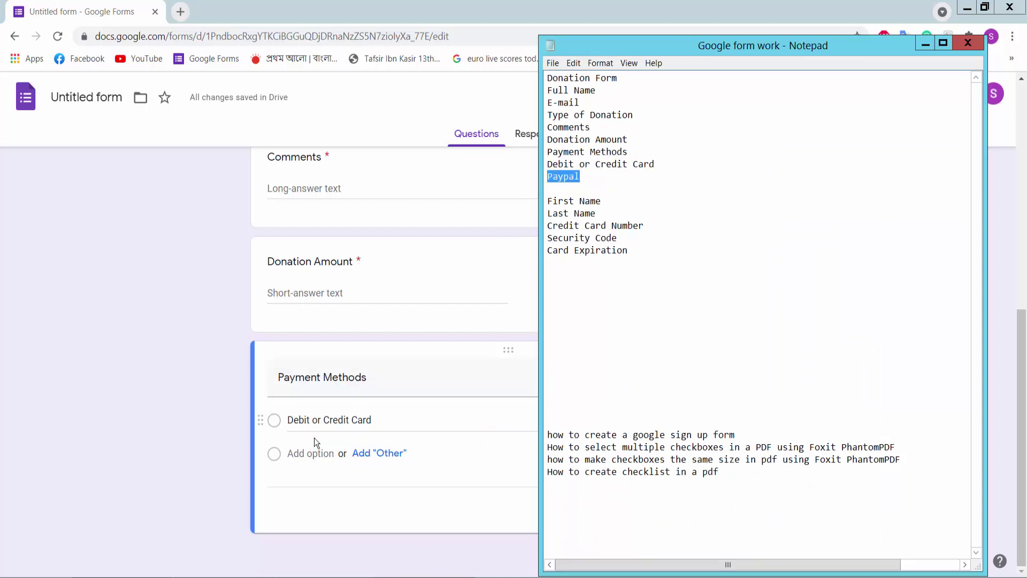
click(308, 453)
key(ctrl+v)
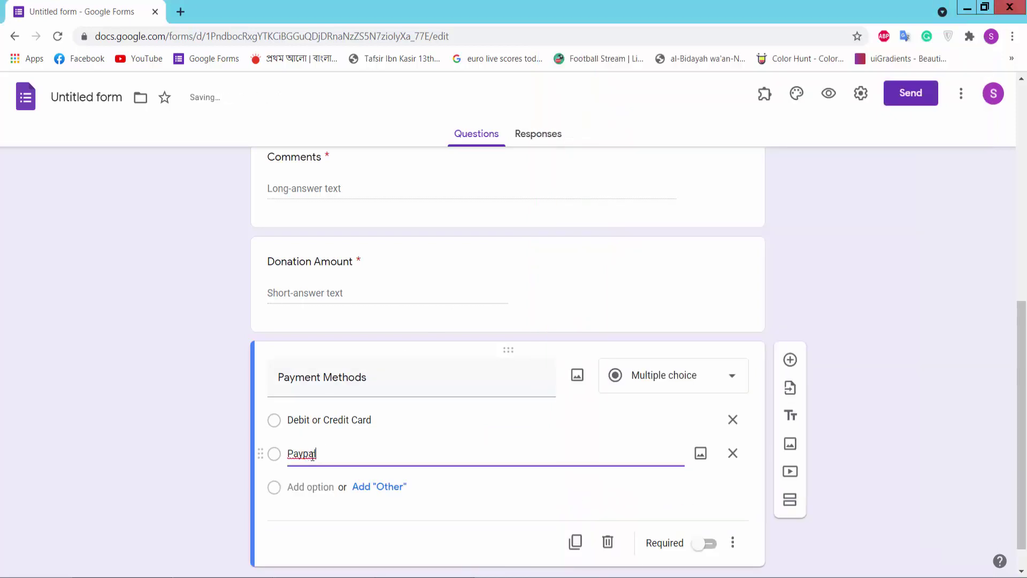
scroll(589, 481, down, 1)
click(709, 511)
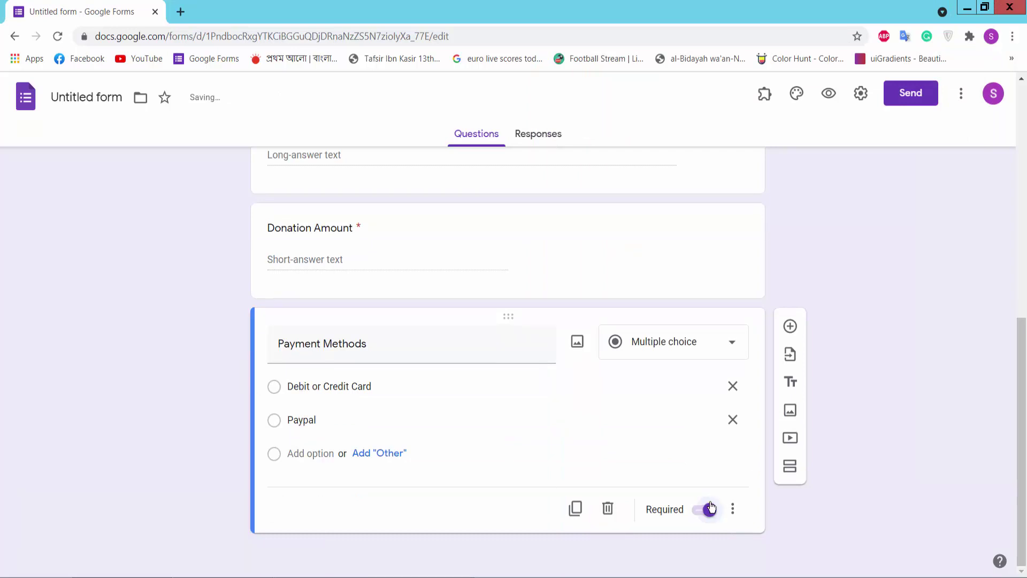
Step: Add a required short-answer question titled 'First Name' below Payment Methods
click(790, 326)
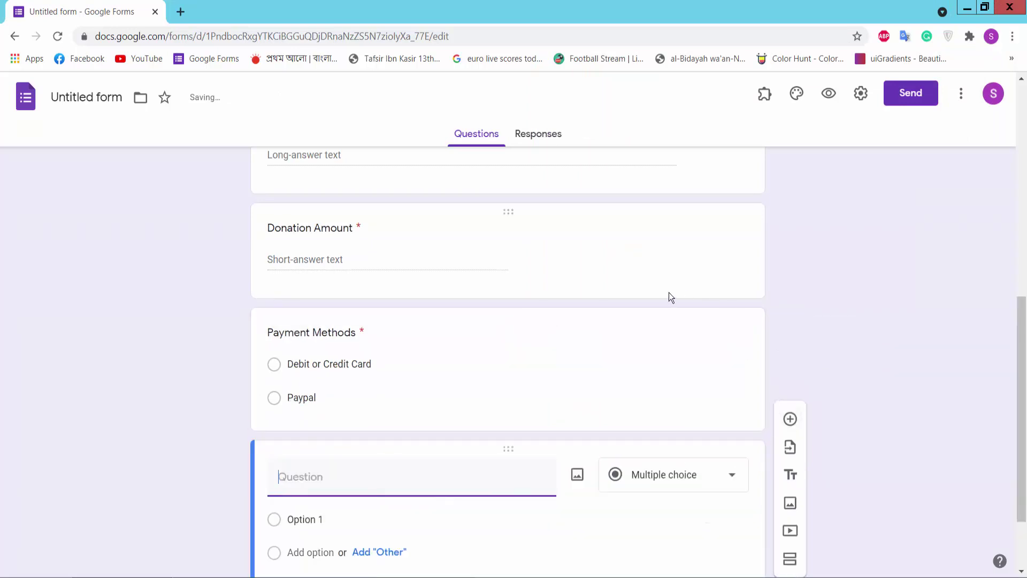
click(466, 570)
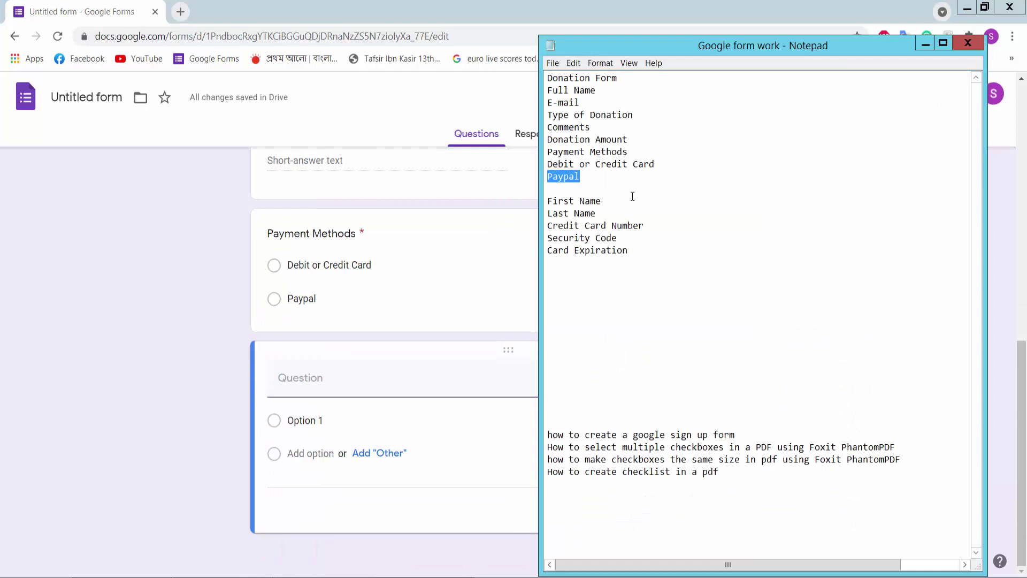
drag(612, 199, 527, 199)
key(ctrl+c)
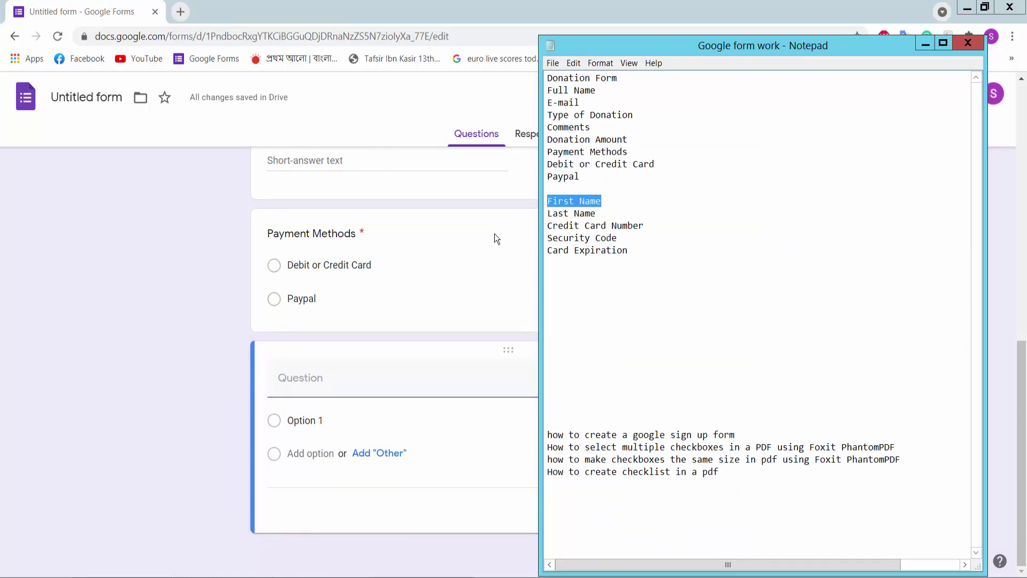
click(326, 378)
key(ctrl+v)
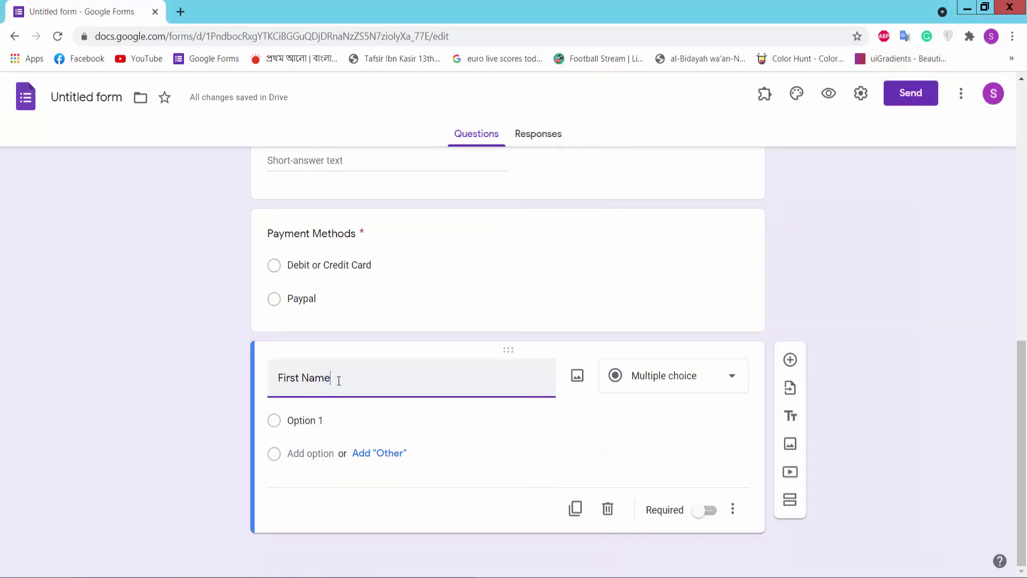
click(658, 383)
click(674, 156)
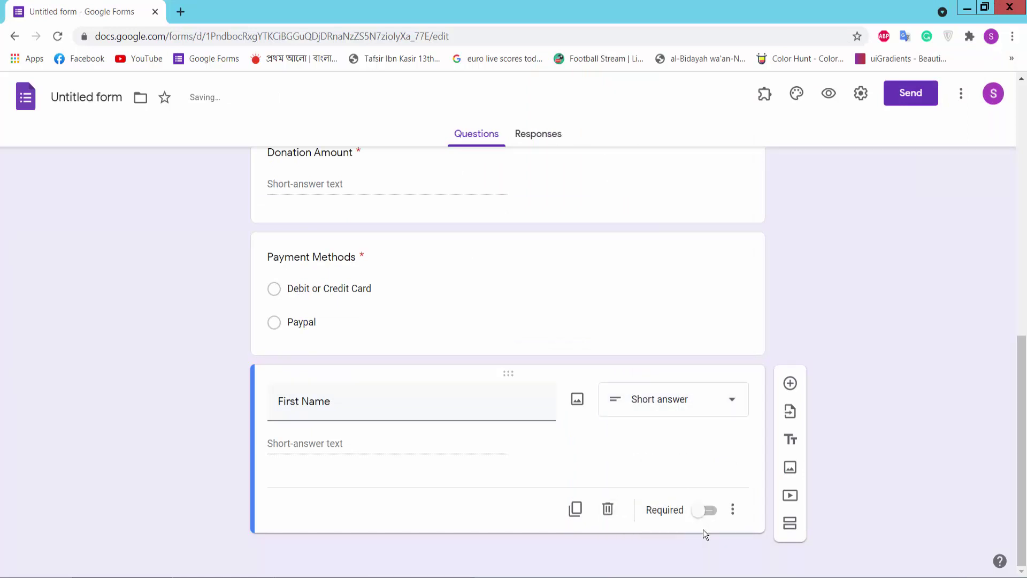
click(709, 512)
Step: Add a required 'Last Name' question, then a blank question, and select 'Credit Card Number' in the notes
click(790, 384)
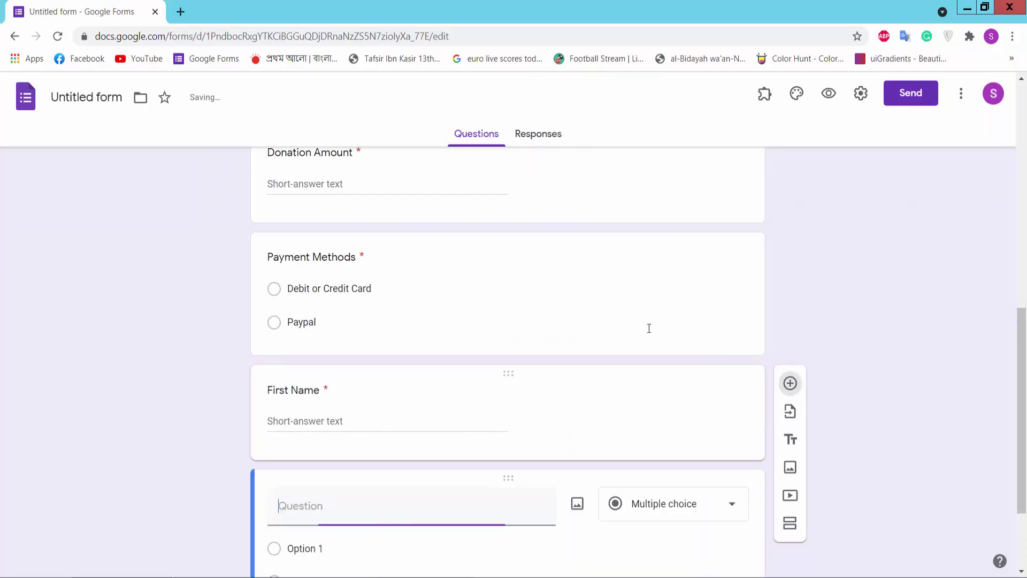
key(alt+Tab)
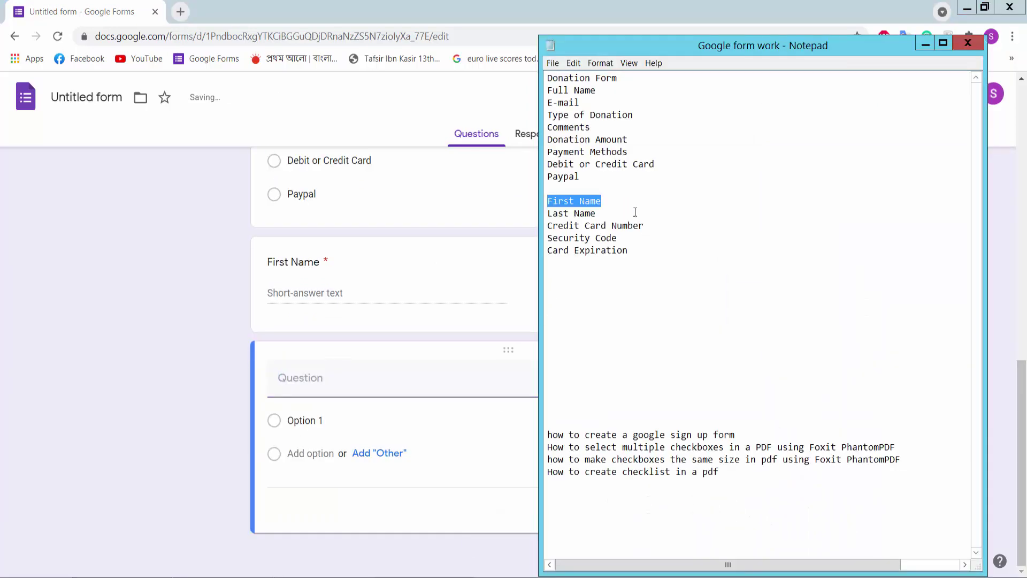
drag(635, 213, 549, 213)
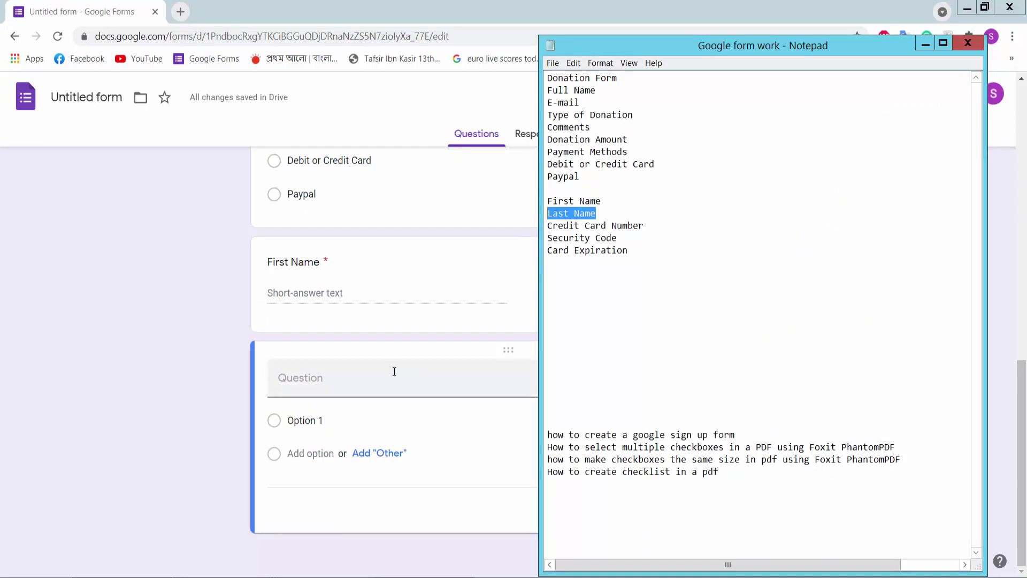
click(369, 382)
text(Last Name)
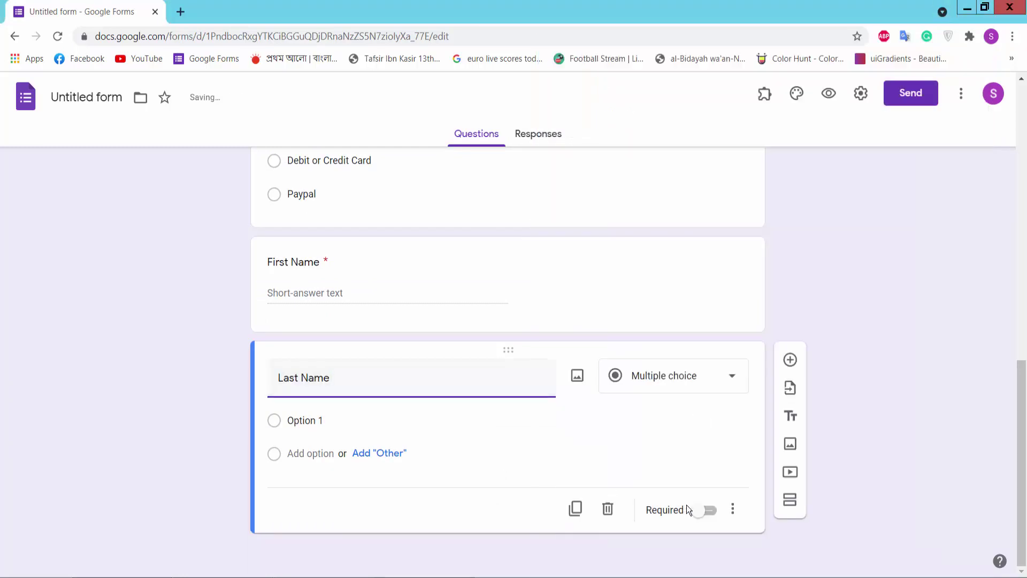
click(705, 510)
click(790, 383)
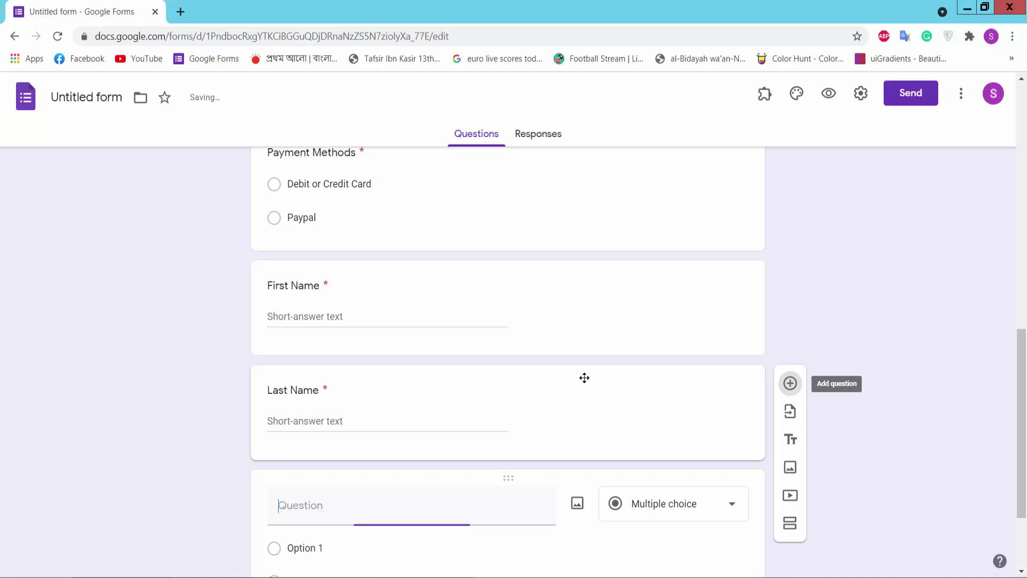
key(alt+Tab)
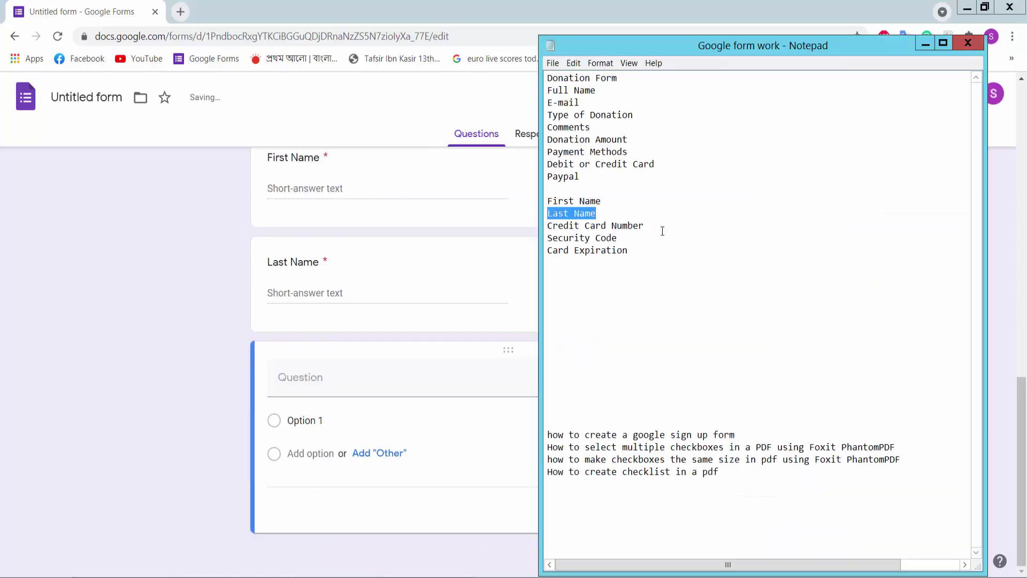
drag(662, 231, 535, 227)
key(ctrl+c)
Step: Make the blank question a required short-answer 'Credit Card Number' and add another question
key(alt+Tab)
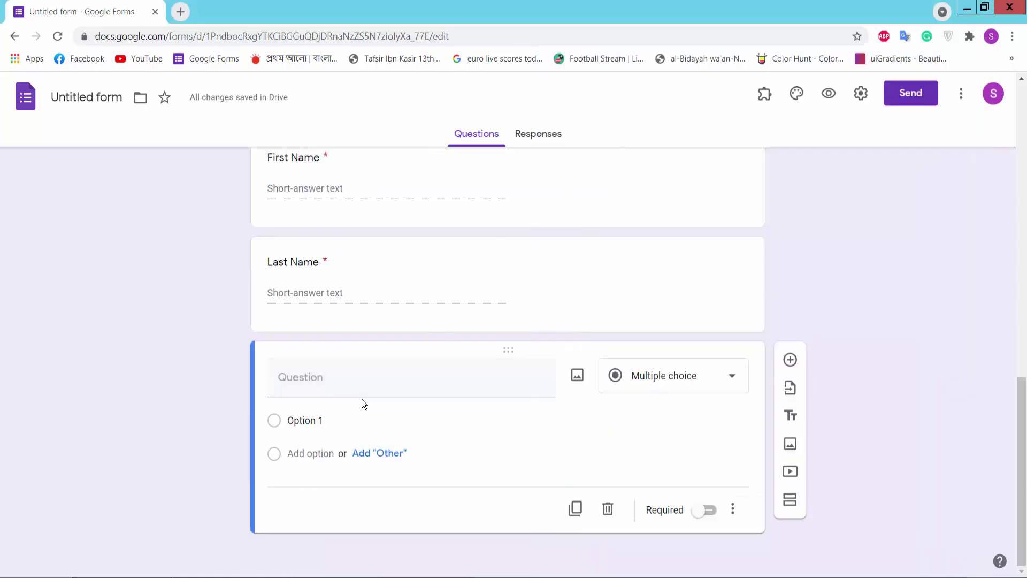
click(362, 396)
key(ctrl+v)
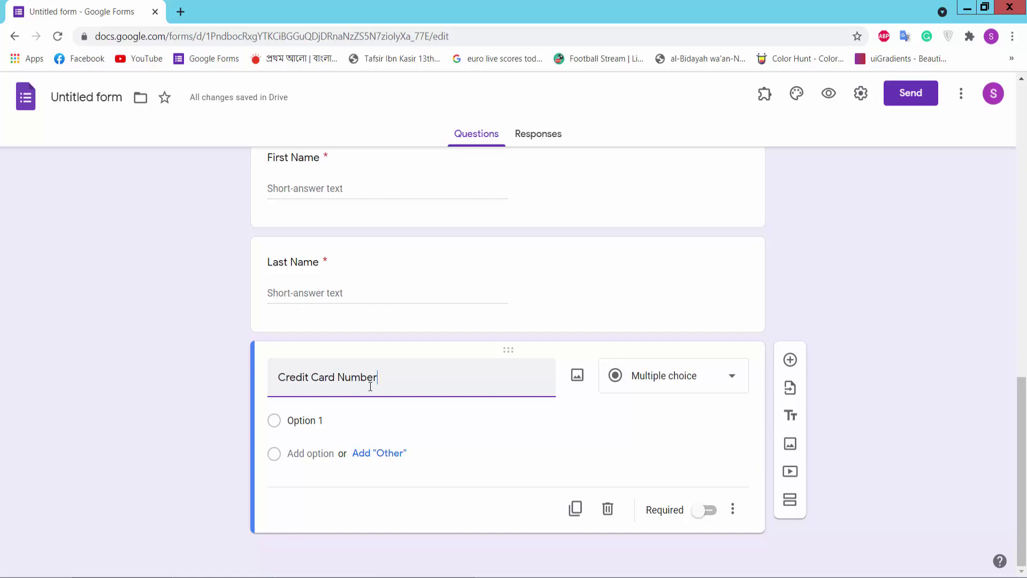
click(640, 375)
click(651, 383)
click(710, 511)
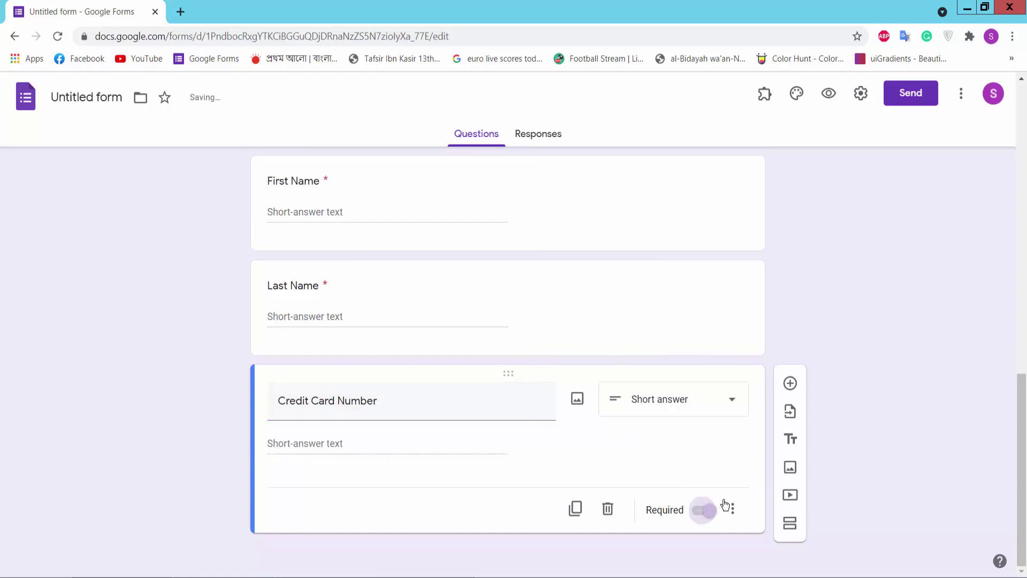
click(791, 383)
Step: Title the new question 'Security Code', make it required, and add another question
key(alt+Tab)
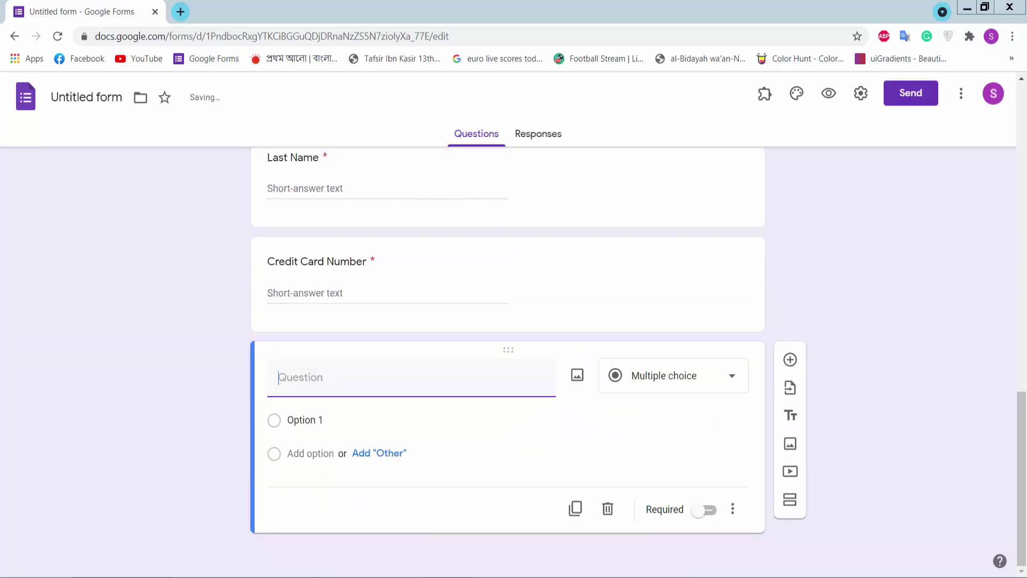
drag(618, 238, 532, 235)
key(ctrl+c)
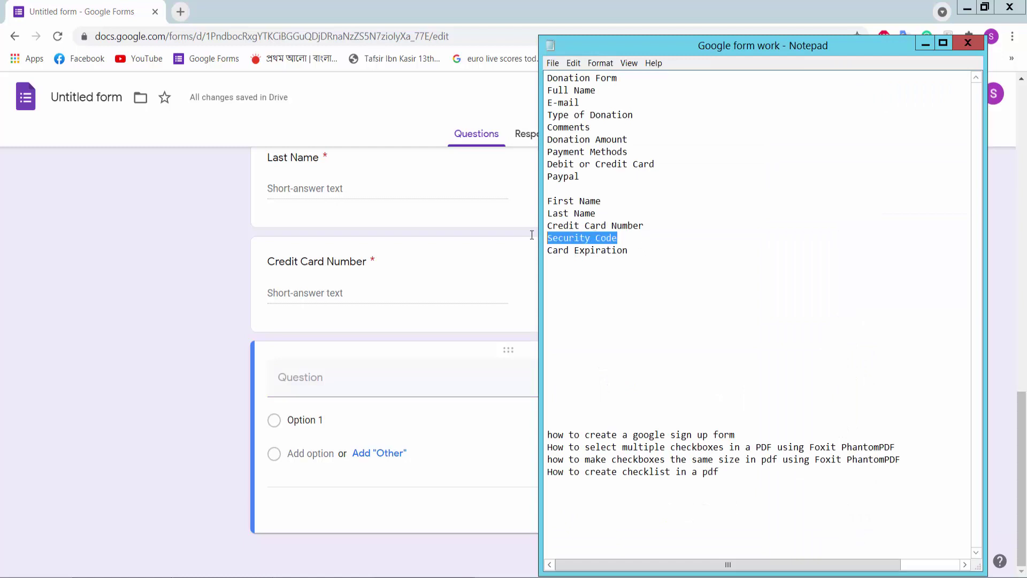
click(388, 387)
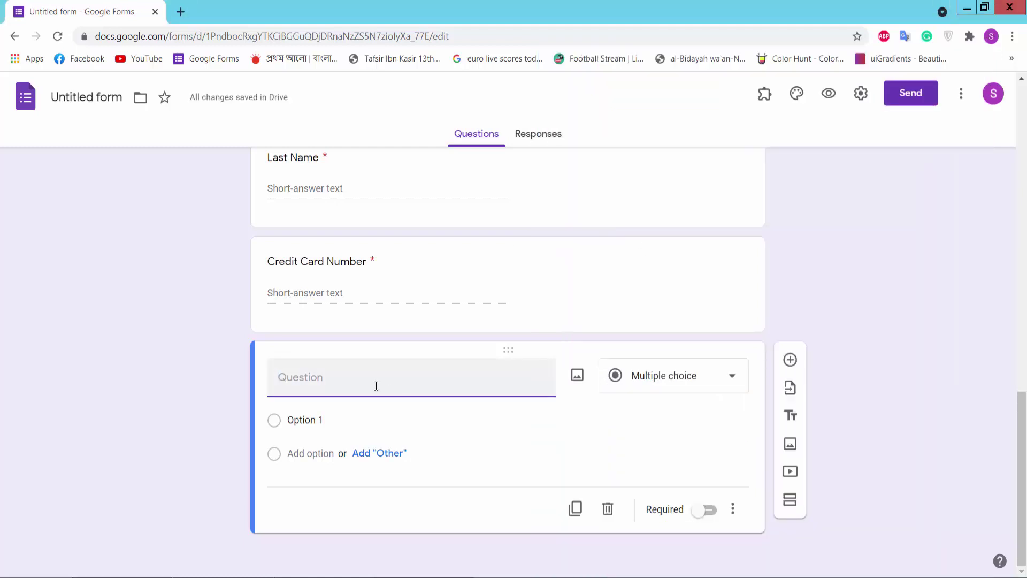
key(ctrl+v)
click(706, 510)
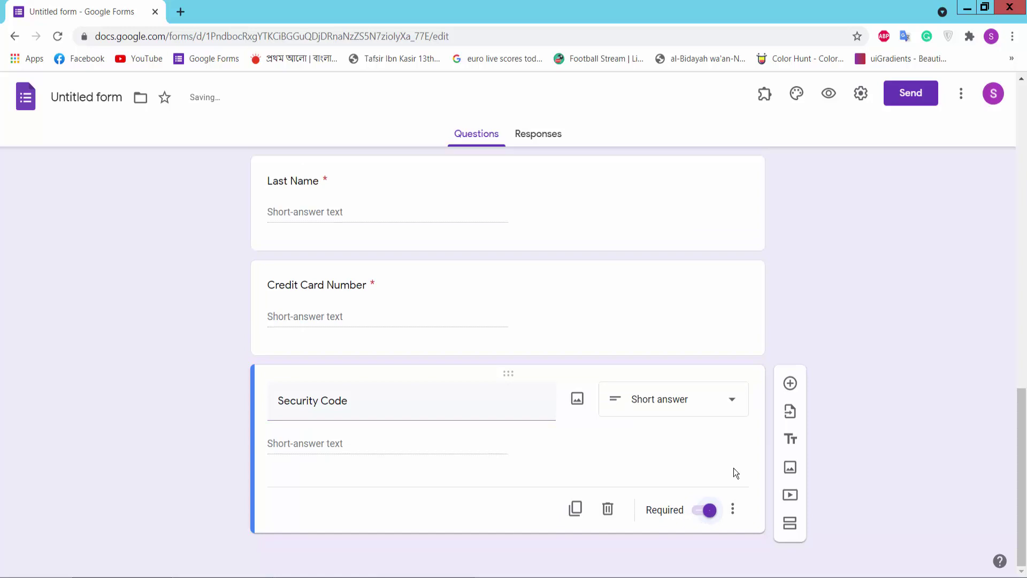
click(790, 384)
Step: Title the last question 'Card Expiration' from the notes and make it required
key(alt+Tab)
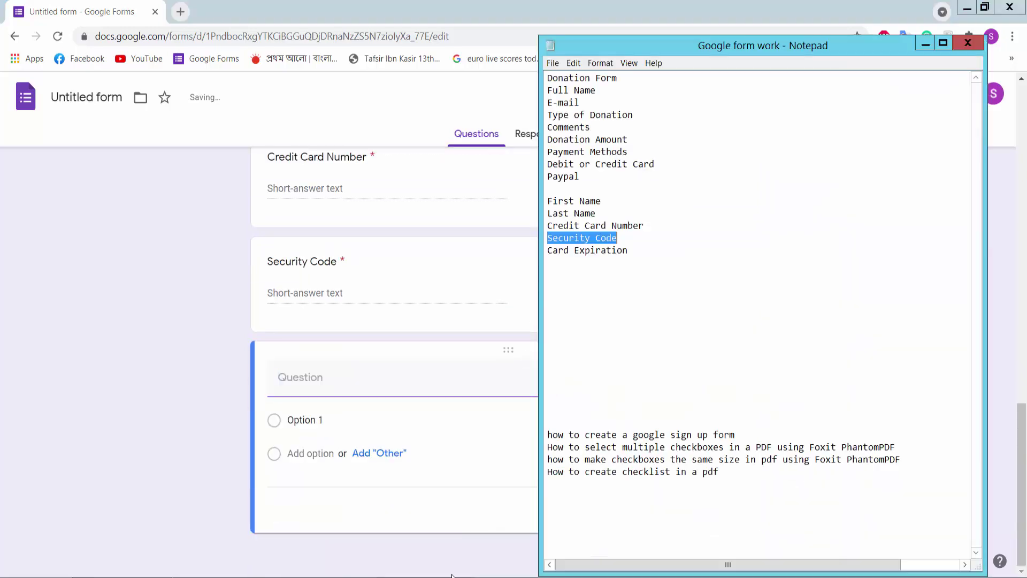
drag(640, 251, 531, 252)
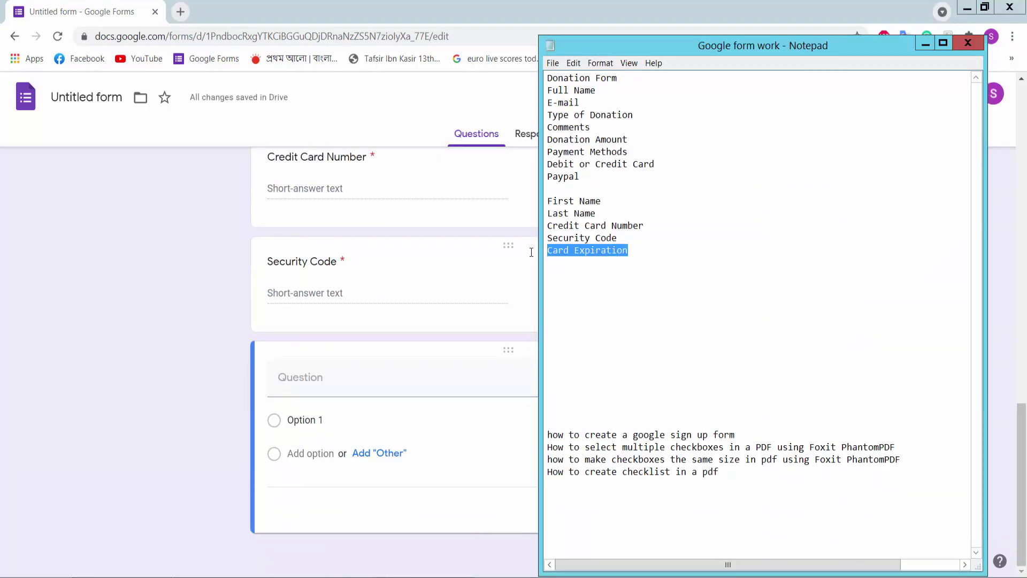
key(ctrl+c)
click(322, 386)
key(ctrl+v)
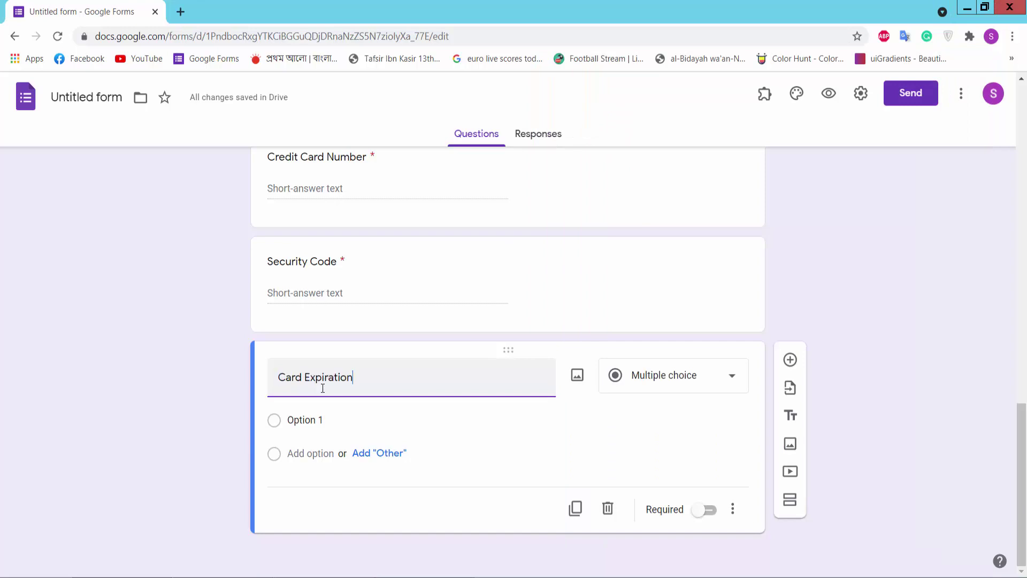
click(713, 514)
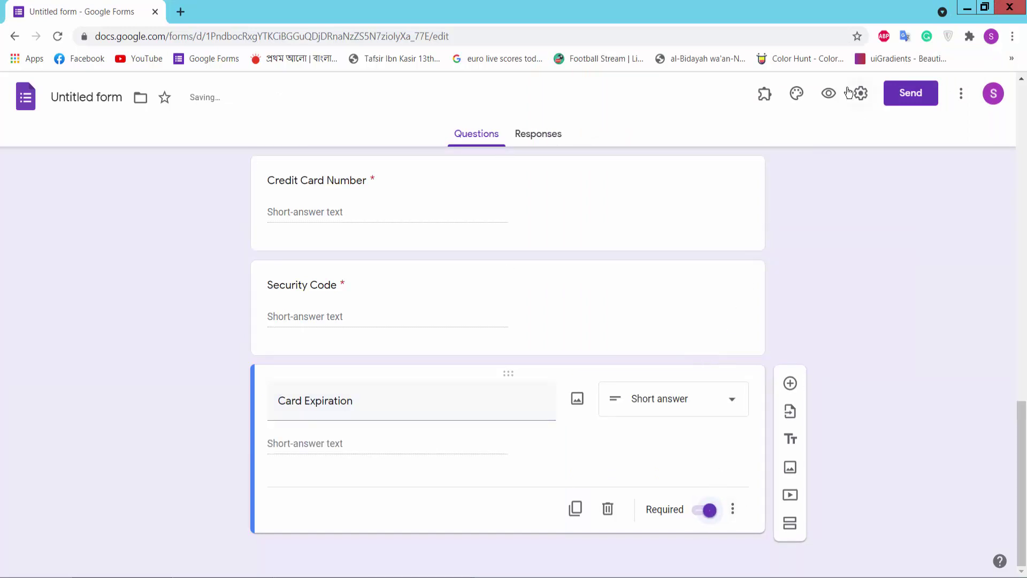
Step: Preview the Donation Form in a new tab and scroll through its required questions
click(828, 94)
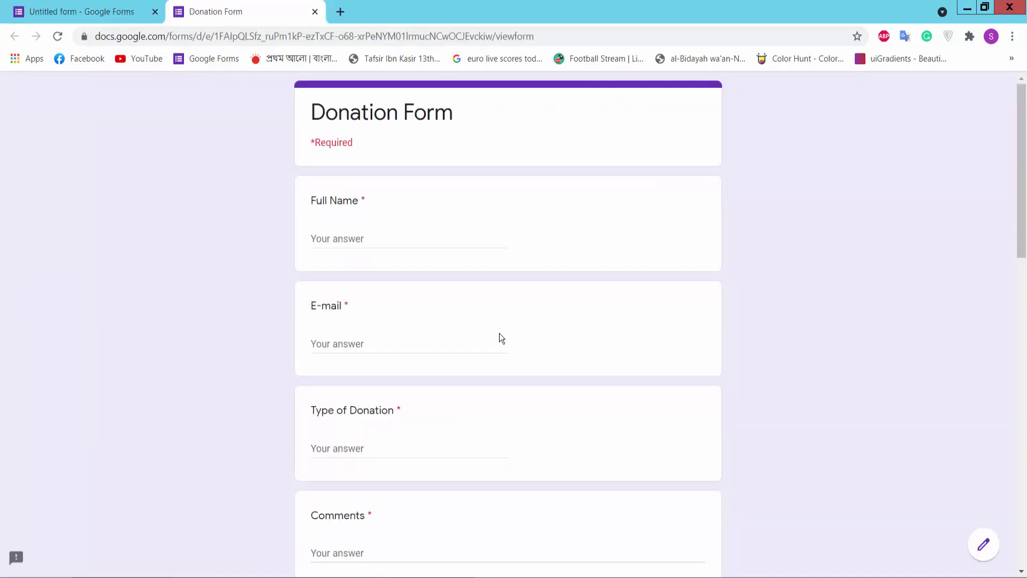
scroll(485, 252, down, 15)
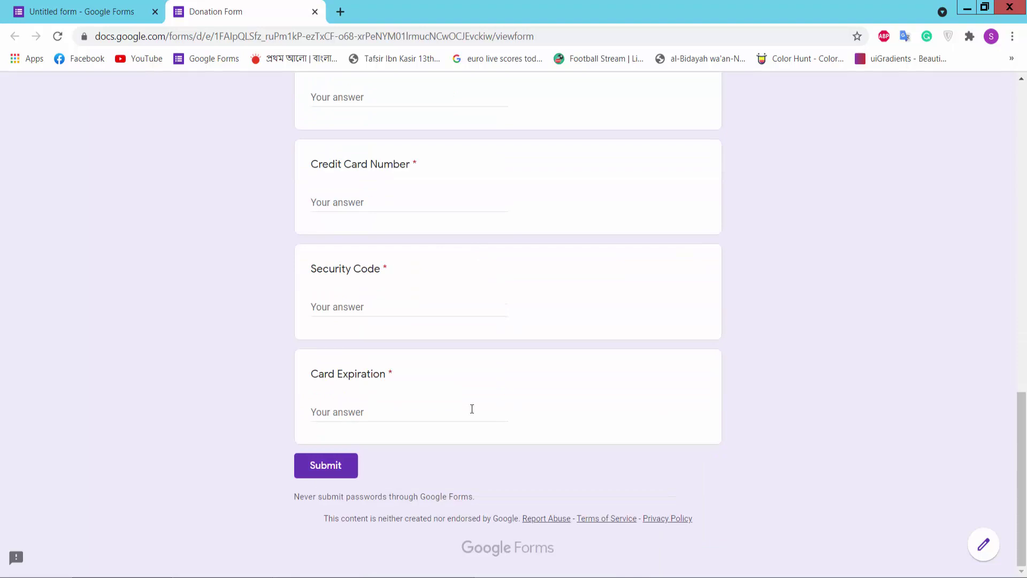
scroll(472, 409, up, 3)
scroll(471, 409, up, 15)
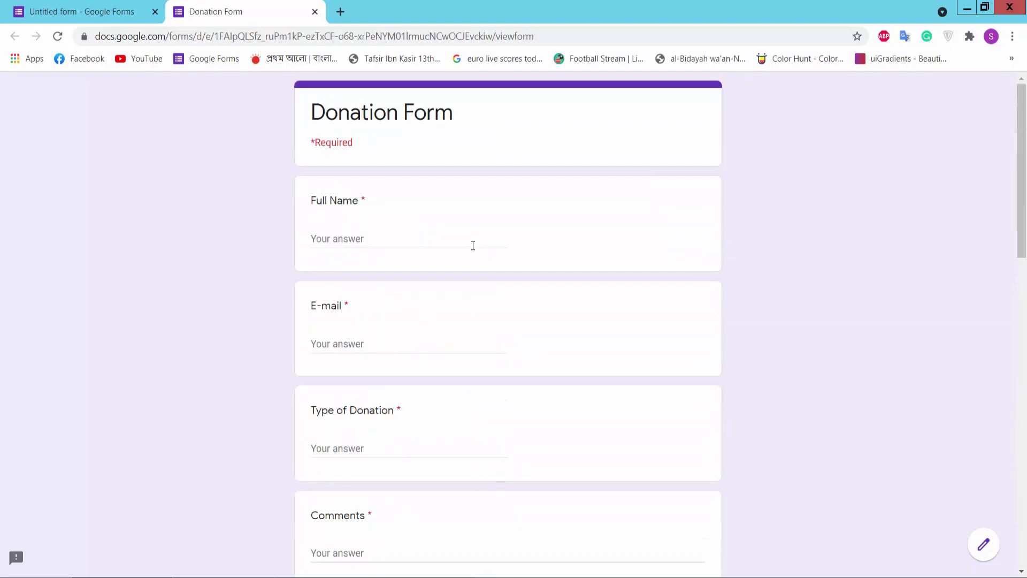
scroll(468, 221, down, 15)
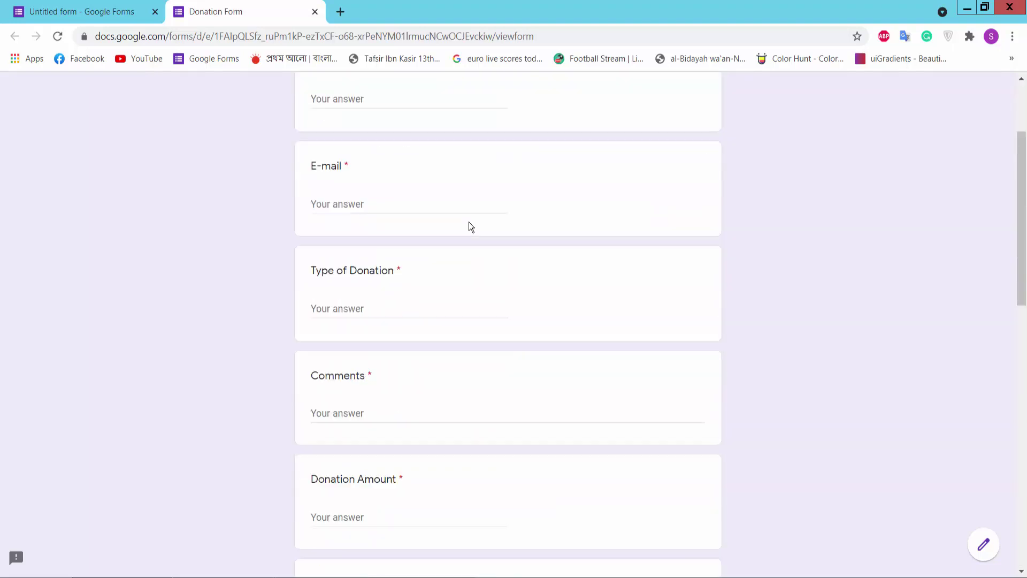